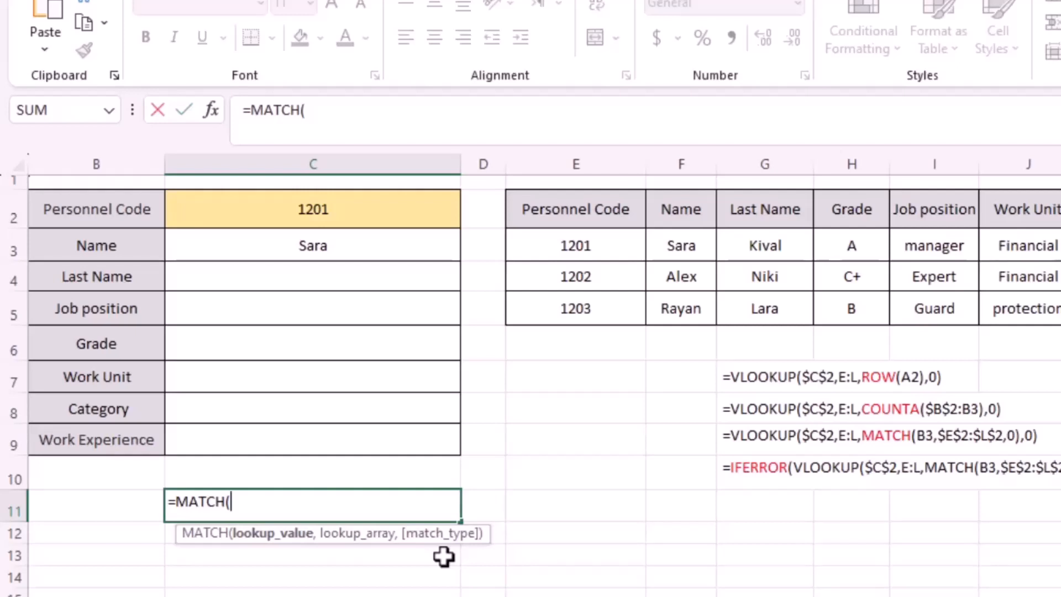
# Keep the unfinished =MATCH( entry in cell C11 as plain text and widen column D.
pyautogui.click(167, 501)
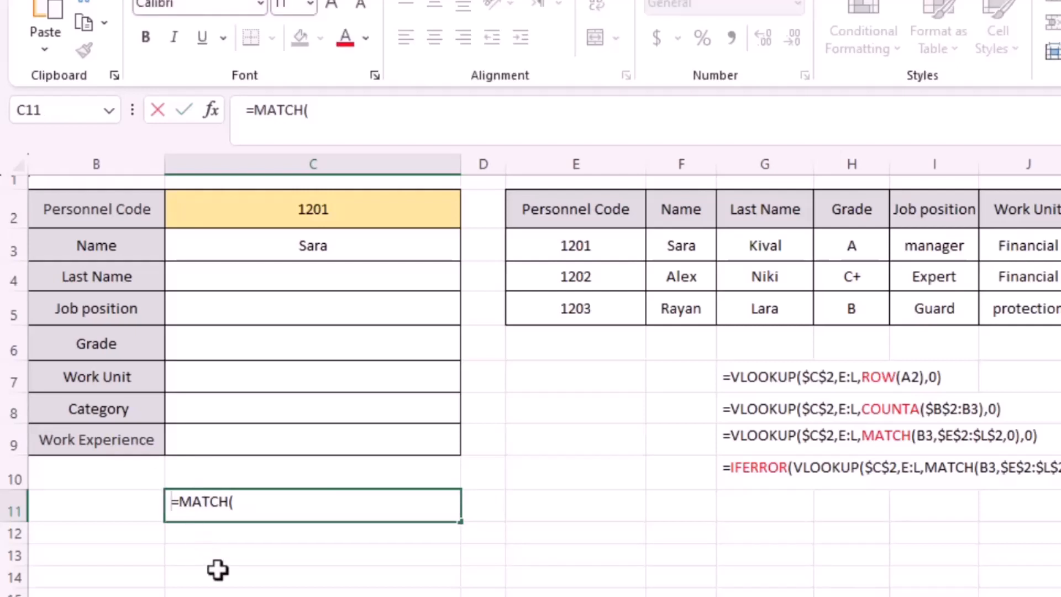
pyautogui.click(216, 569)
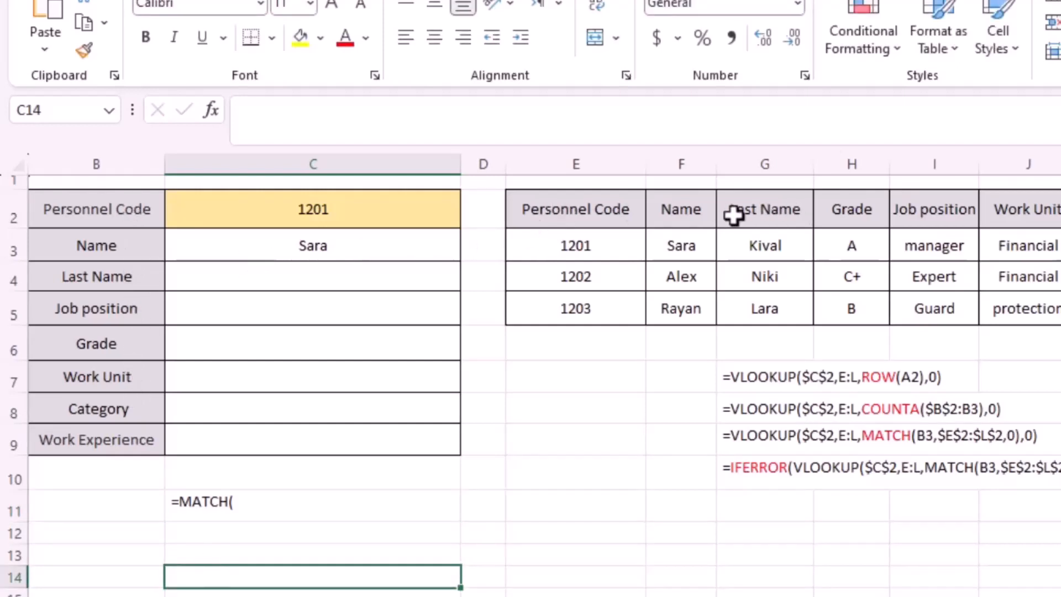
pyautogui.moveTo(505, 157); pyautogui.dragTo(662, 158)
# Enter =MATCH(B3,E2:L2,0) in cell D3 to find the Name field's position in the table headers.
pyautogui.click(492, 245)
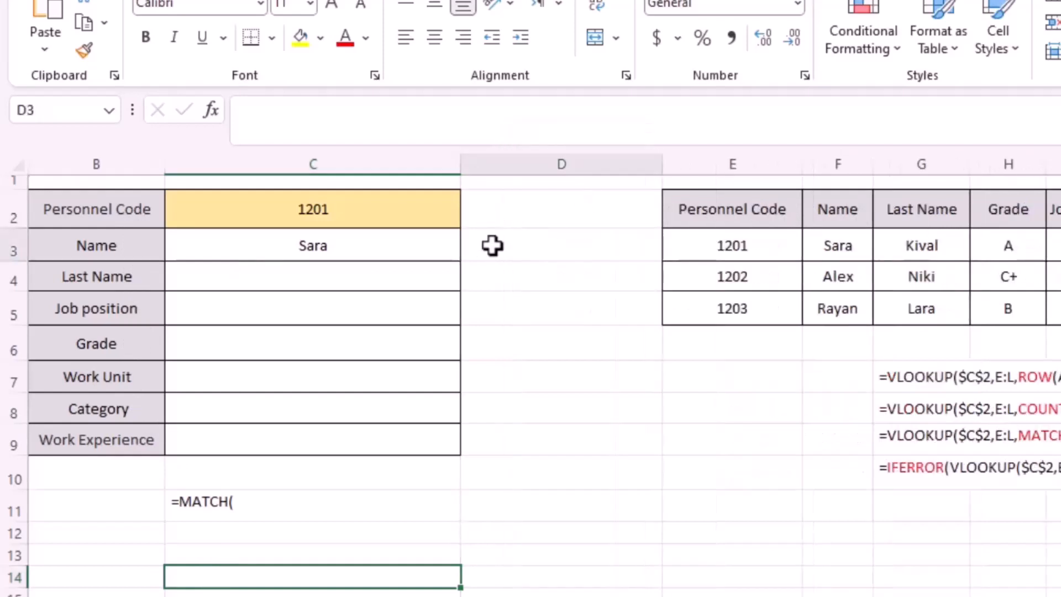
pyautogui.write('=ma')
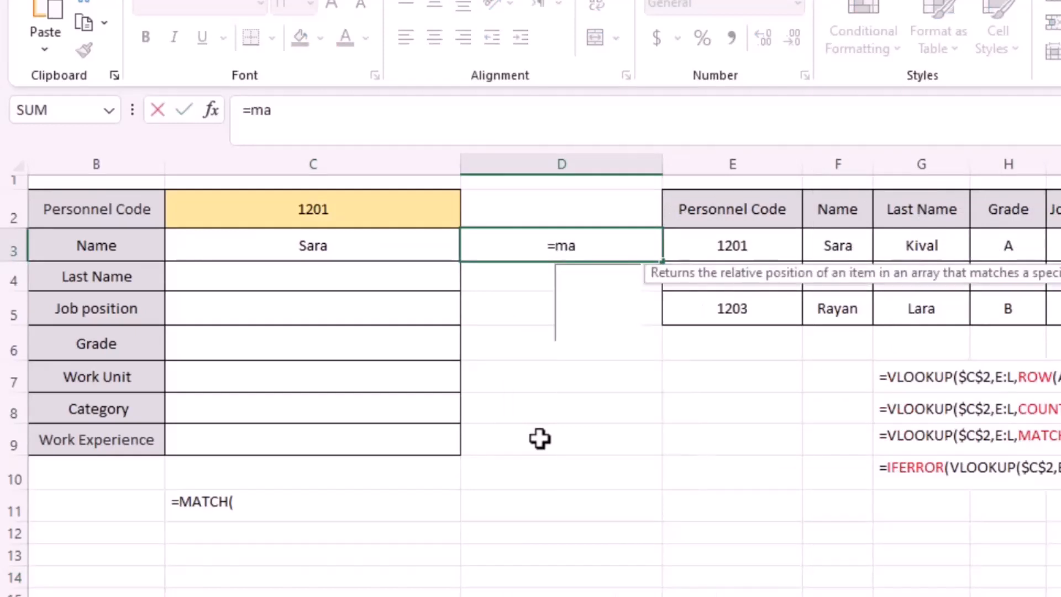
pyautogui.doubleClick(609, 274)
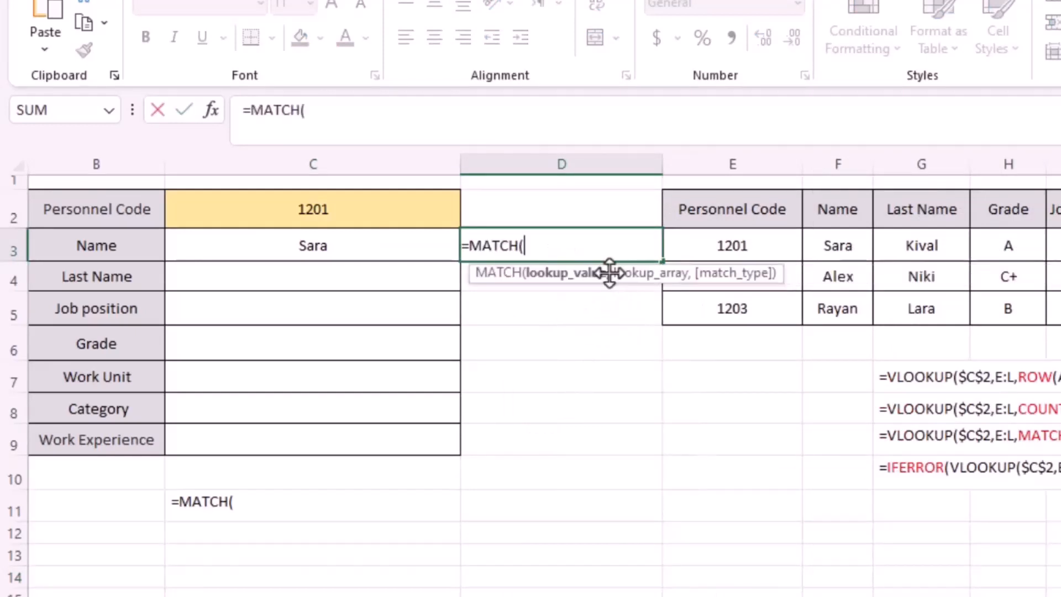
pyautogui.click(118, 242)
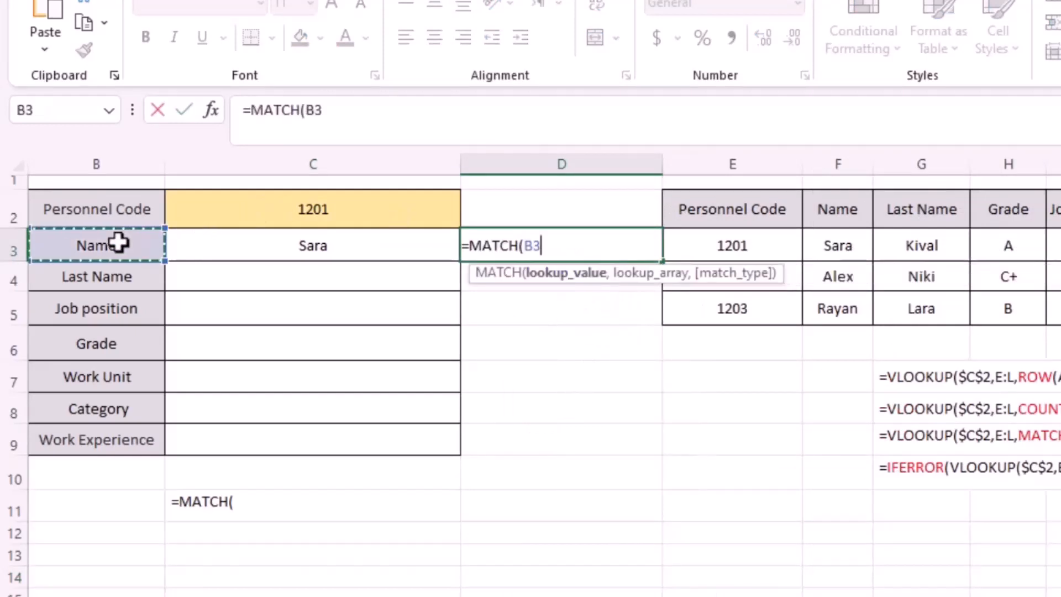
pyautogui.write(',')
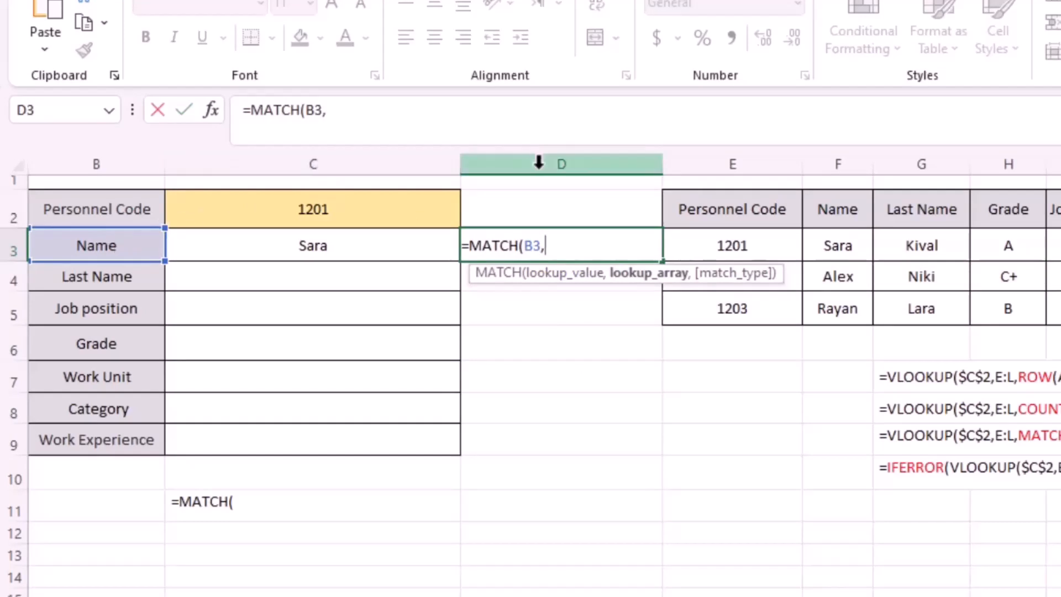
pyautogui.moveTo(688, 208); pyautogui.dragTo(1060, 208)
pyautogui.write(',')
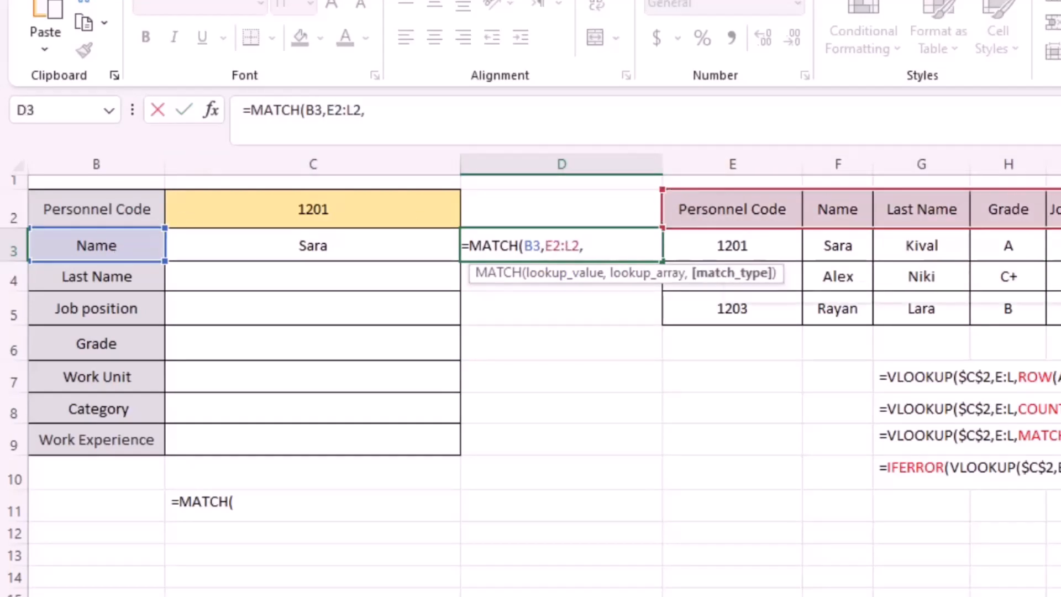
pyautogui.write('0')
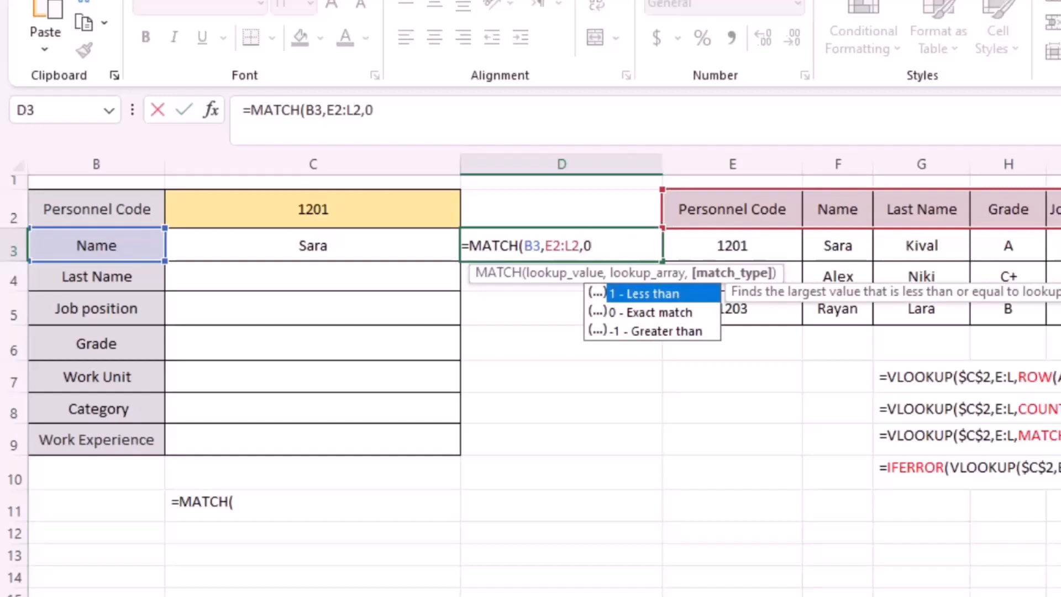
pyautogui.write(')')
pyautogui.press('Return')
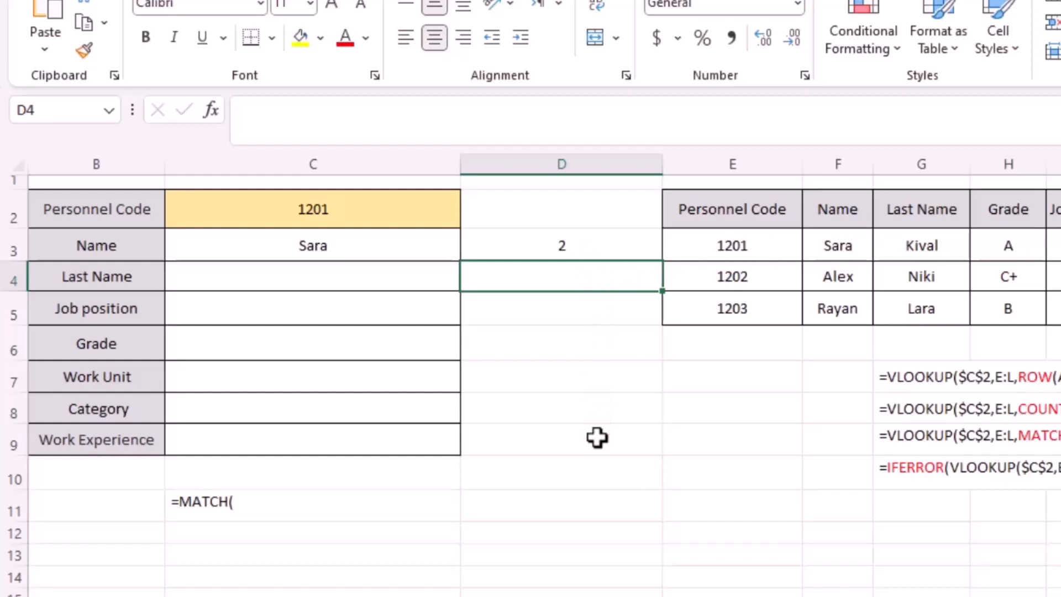
# Make the lookup range in D3's MATCH formula absolute as $E$2:$L$2 and fill the formula down to D9.
pyautogui.doubleClick(614, 250)
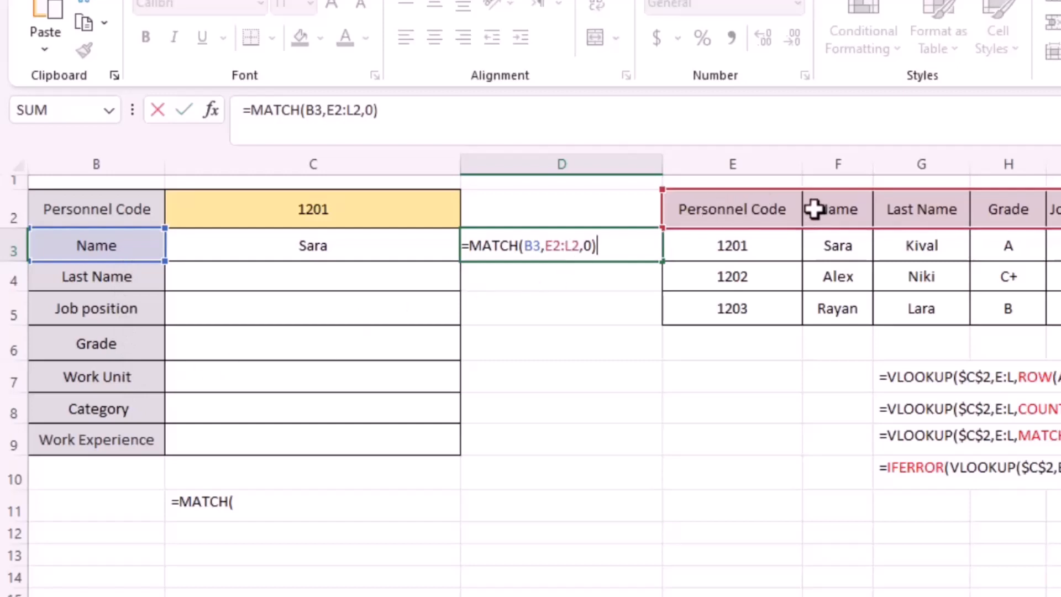
pyautogui.click(543, 245)
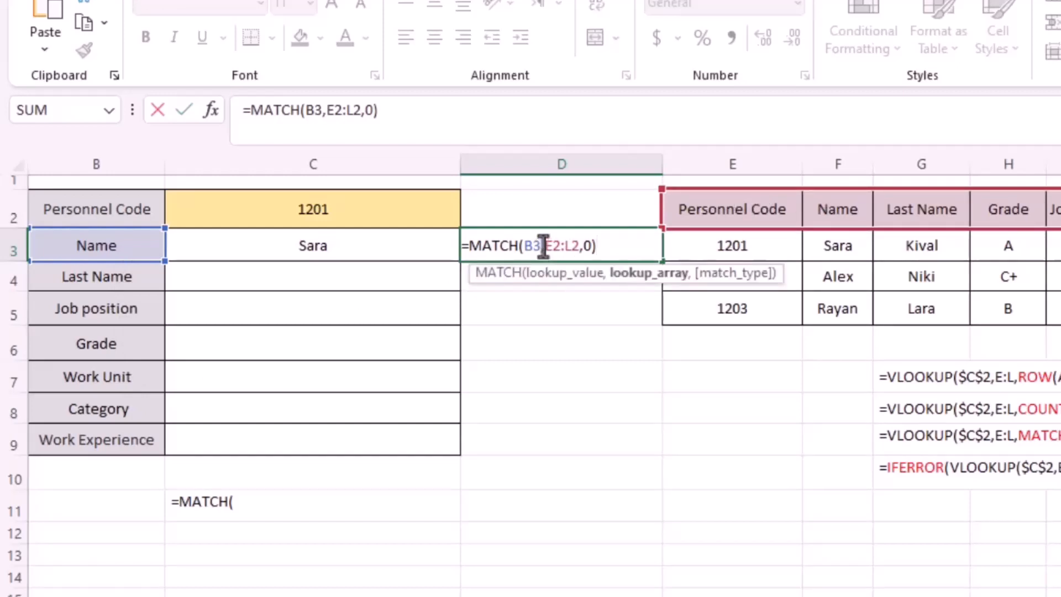
pyautogui.write('$E')
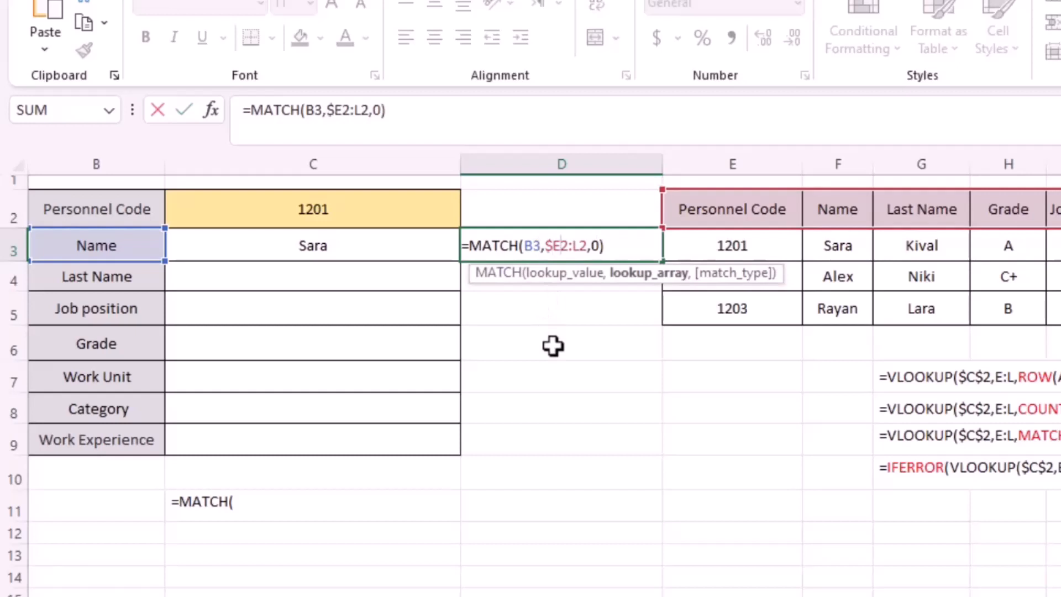
pyautogui.write('$')
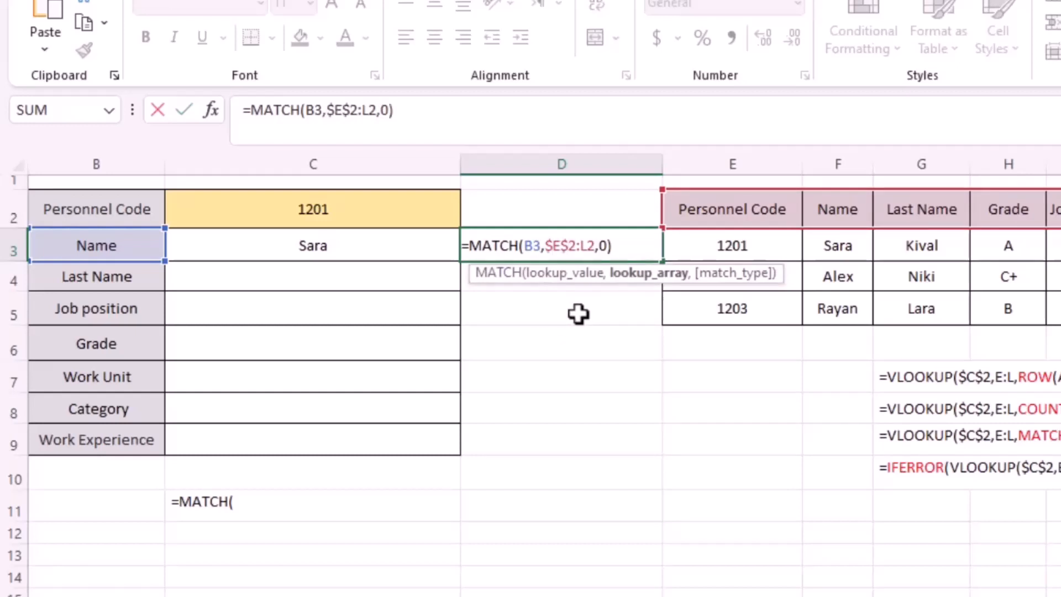
pyautogui.press('Right')
pyautogui.press('Right')
pyautogui.write('$E')
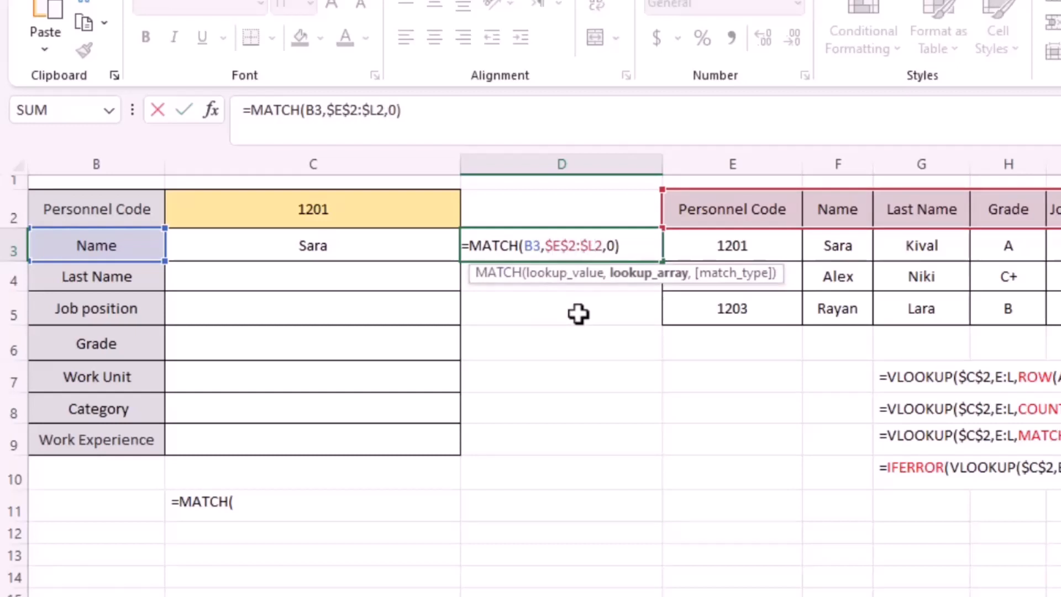
pyautogui.write('$')
pyautogui.press('Return')
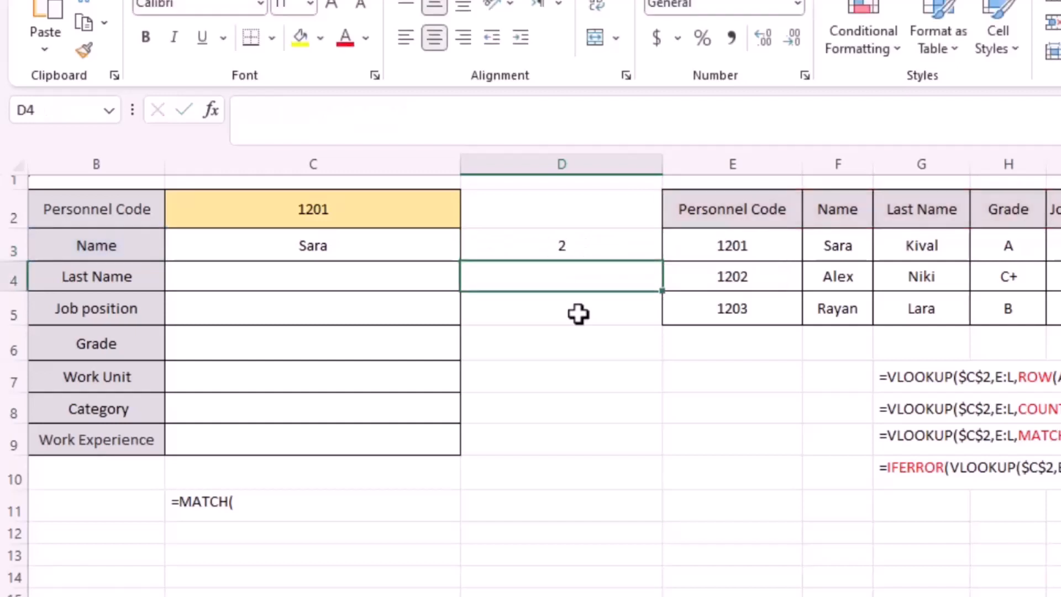
pyautogui.click(606, 241)
pyautogui.moveTo(663, 262); pyautogui.dragTo(641, 442)
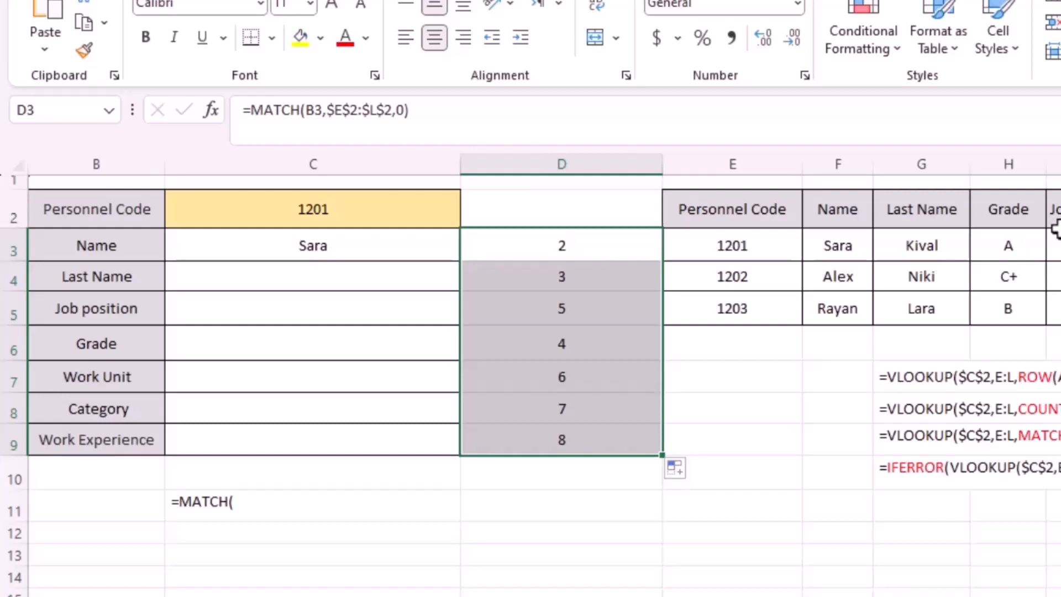
# Replace the COUNTA part of C3's VLOOKUP with MATCH(B3,$E$2:$L$2,0) copied from D3, and fill the formula down to C9.
pyautogui.doubleClick(590, 246)
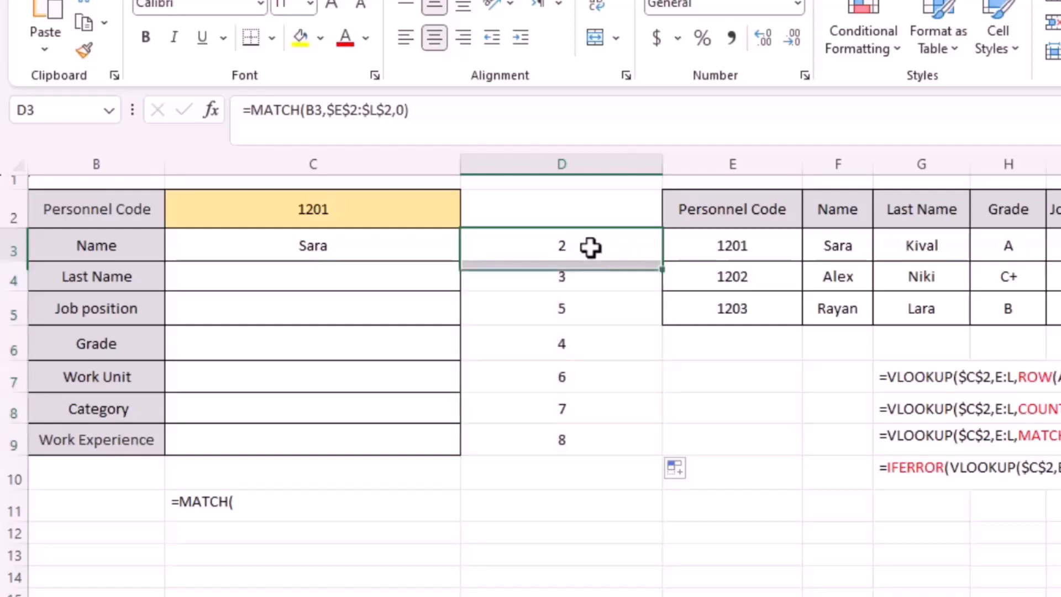
pyautogui.moveTo(468, 245); pyautogui.dragTo(637, 247)
pyautogui.hotkey('ctrl', 'c')
pyautogui.press('Return')
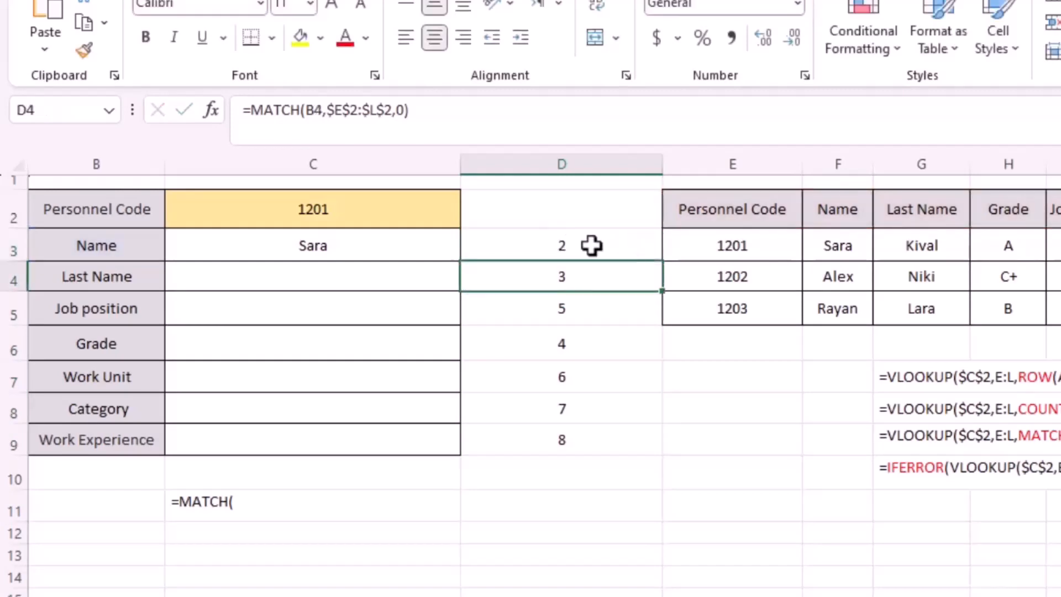
pyautogui.click(353, 243)
pyautogui.doubleClick(352, 245)
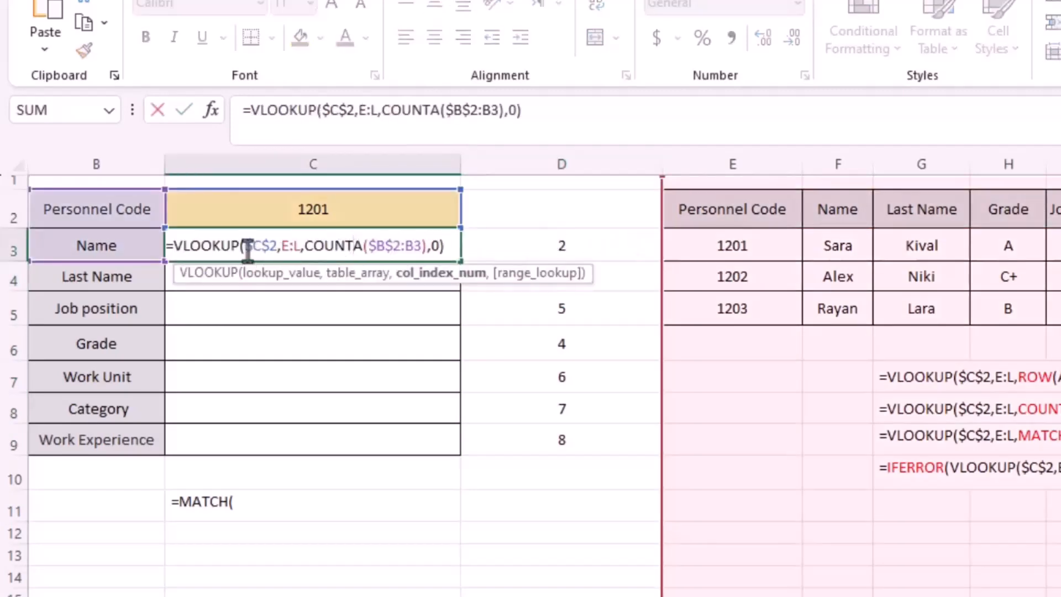
pyautogui.moveTo(305, 245); pyautogui.dragTo(424, 249)
pyautogui.hotkey('ctrl', 'v')
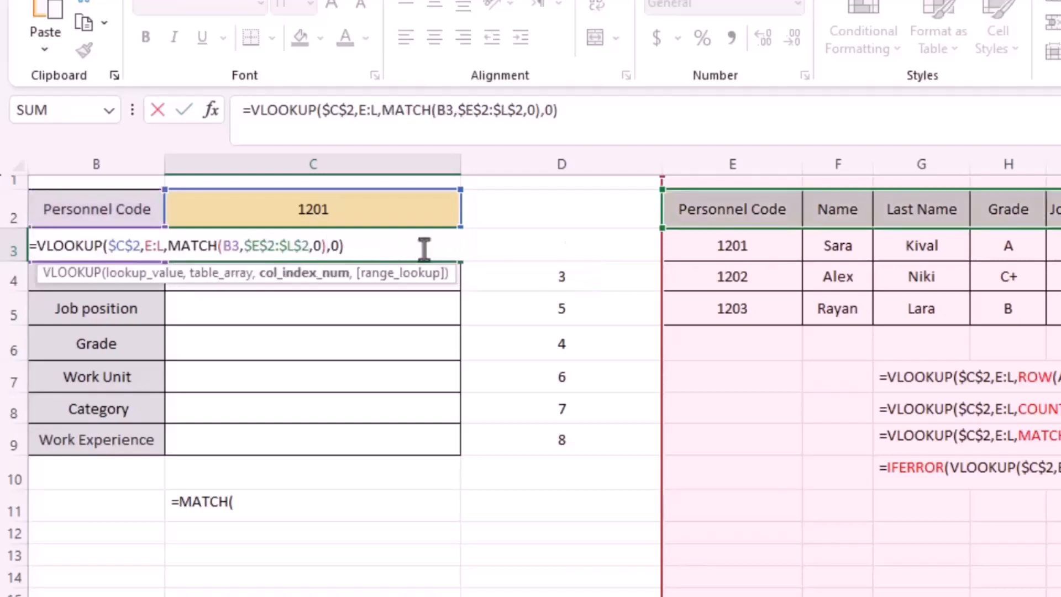
pyautogui.press('Return')
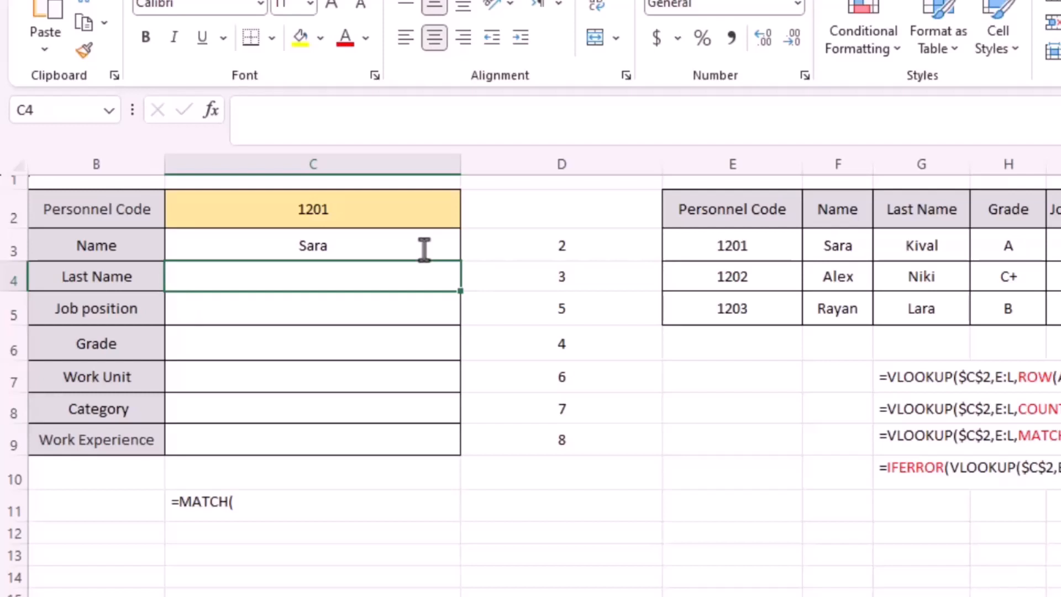
pyautogui.click(412, 244)
pyautogui.moveTo(460, 260); pyautogui.dragTo(451, 448)
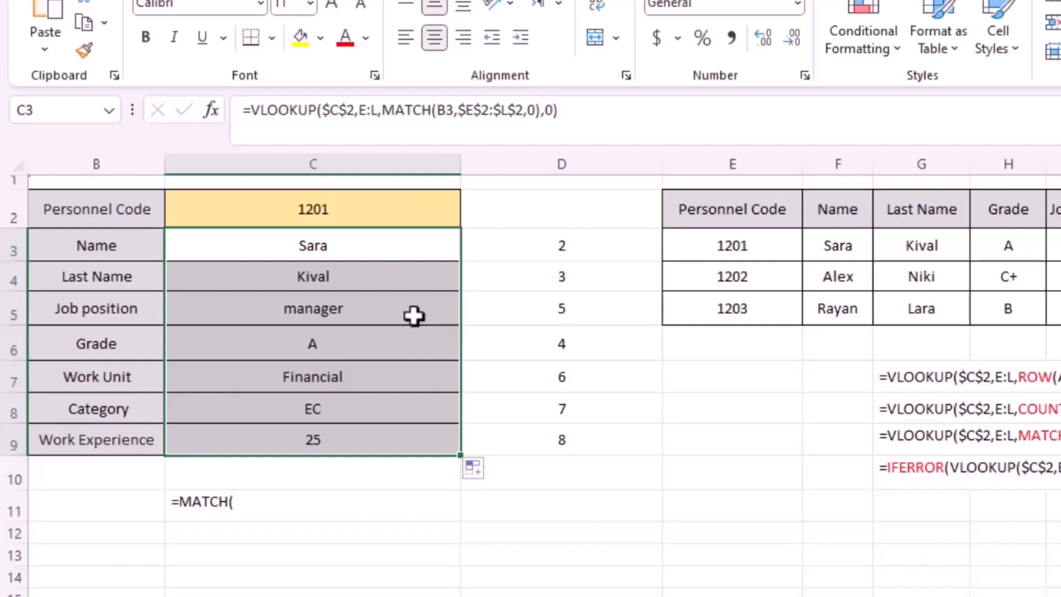
# Set the personnel code in C2 to a code that is missing from the staff table.
pyautogui.click(338, 209)
pyautogui.doubleClick(335, 210)
pyautogui.press('BackSpace')
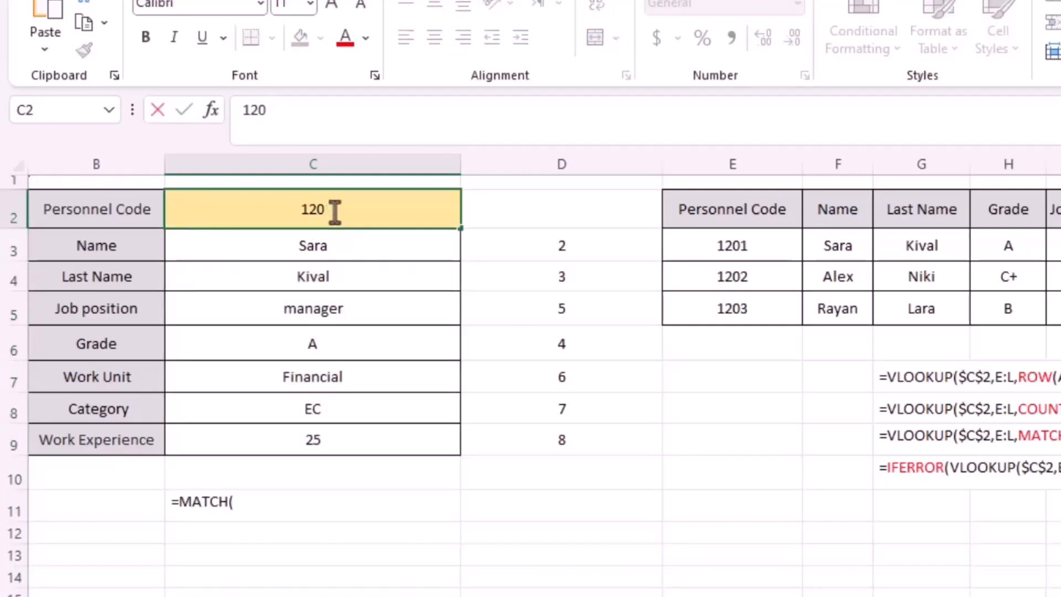
pyautogui.write('5')
pyautogui.press('Return')
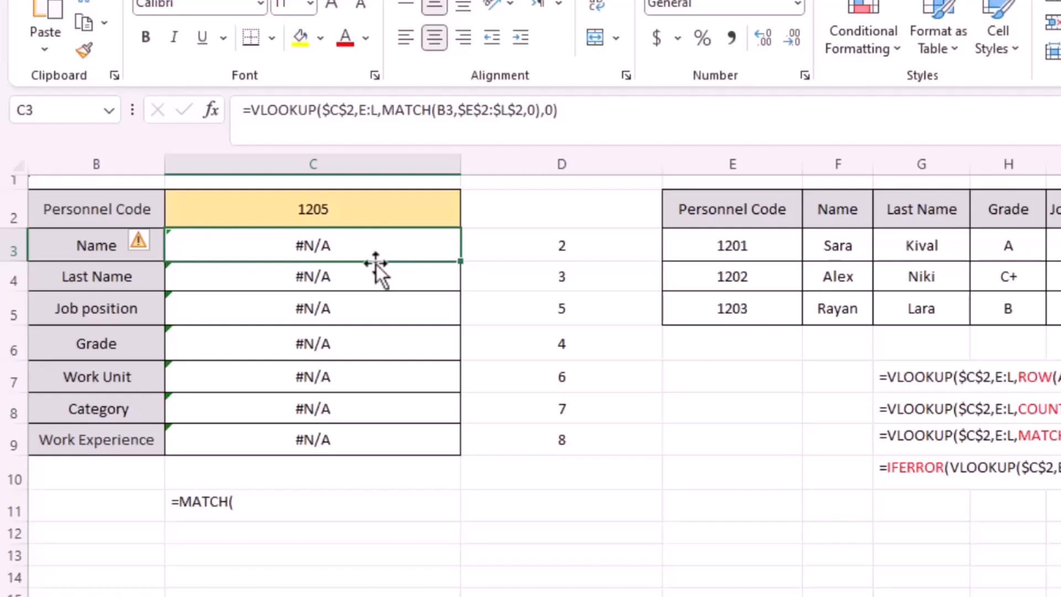
# Wrap C3's VLOOKUP formula in IFERROR with "" as the error value and fill it down to C9.
pyautogui.doubleClick(354, 244)
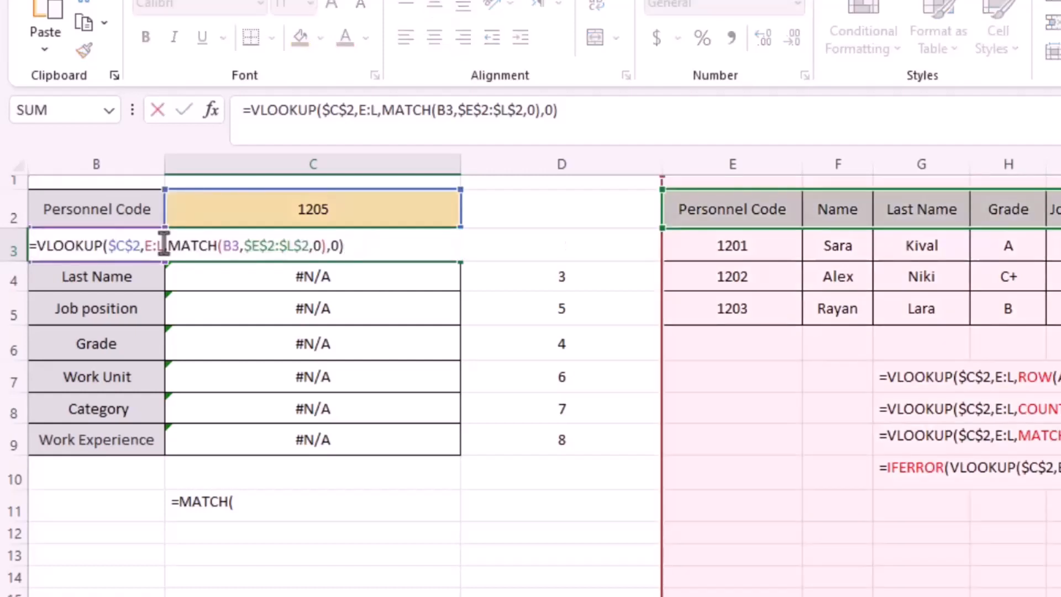
pyautogui.click(35, 245)
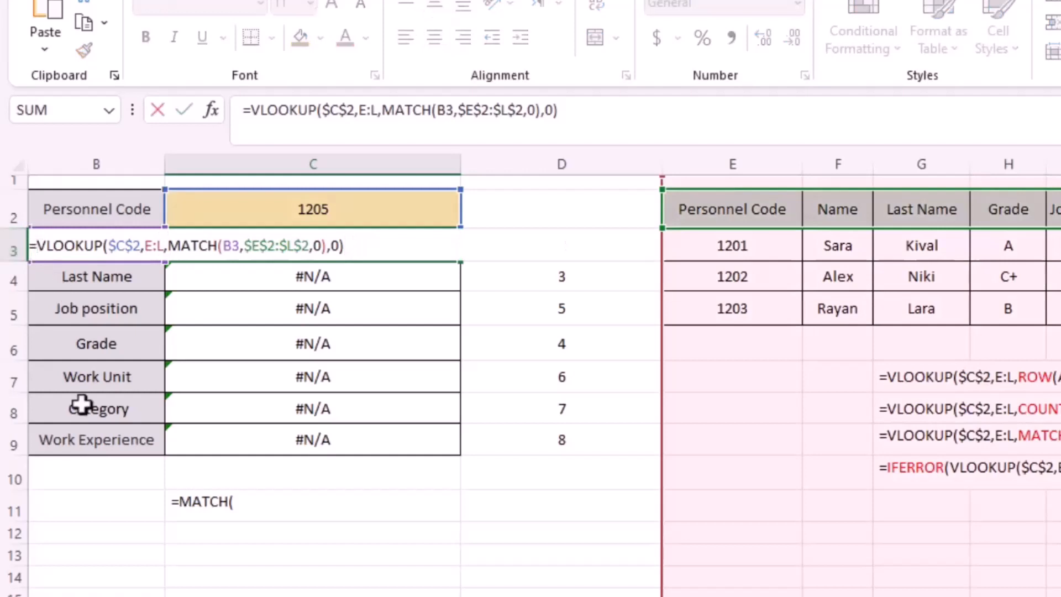
pyautogui.write('if')
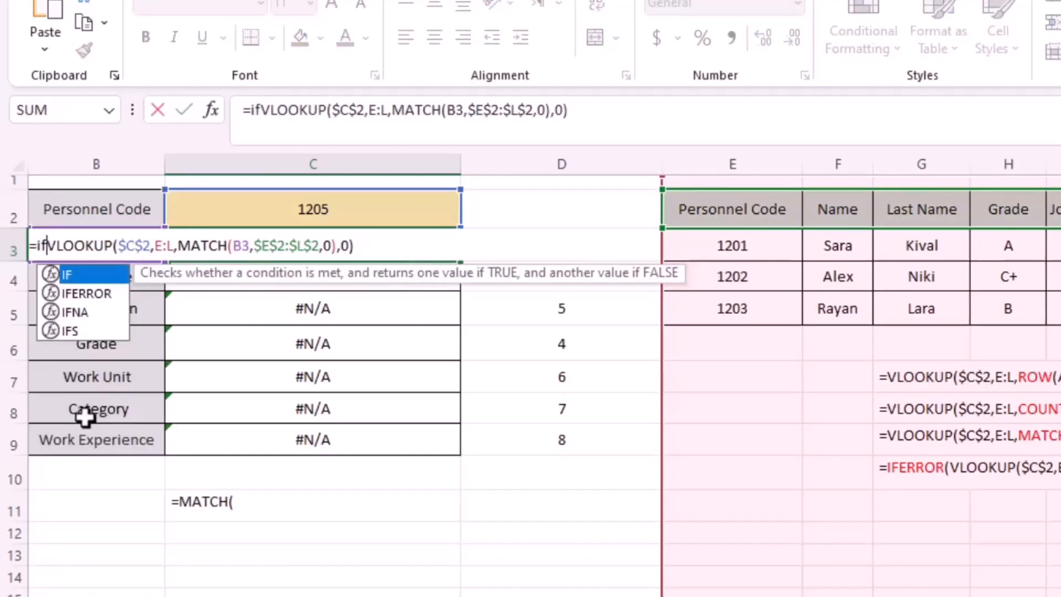
pyautogui.doubleClick(108, 295)
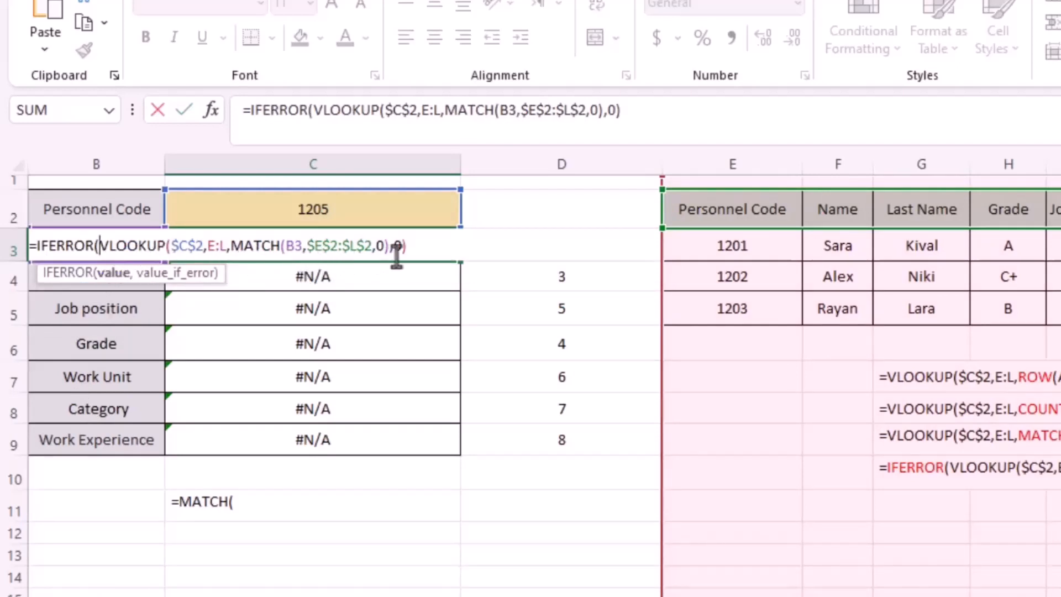
pyautogui.write(',')
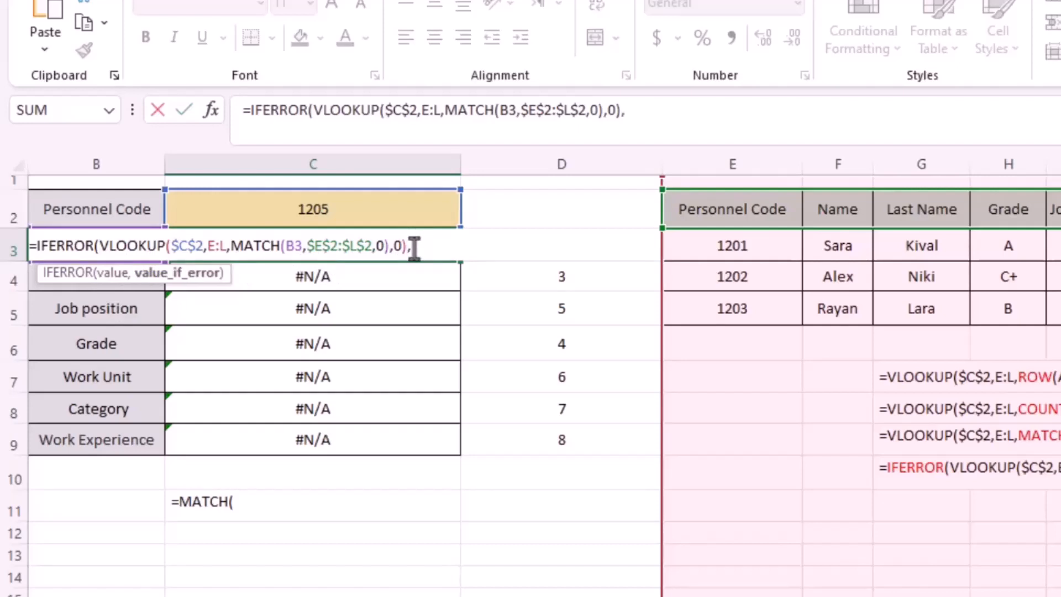
pyautogui.write('"")')
pyautogui.press('Return')
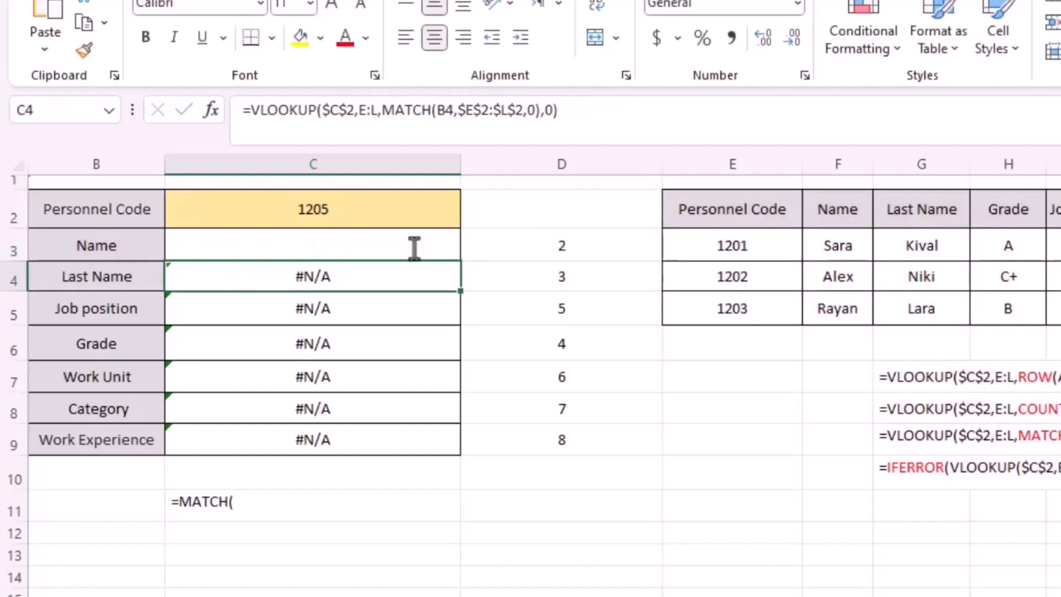
pyautogui.click(414, 247)
pyautogui.moveTo(460, 260); pyautogui.dragTo(455, 445)
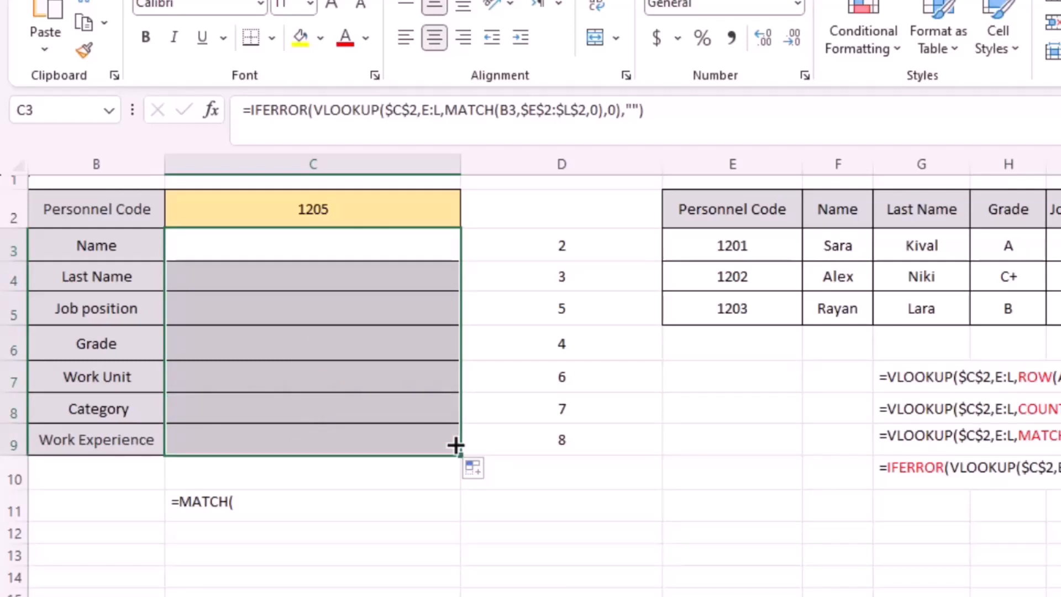
# Test the lookup by entering the staff table's first personnel code in C2, followed by the second one.
pyautogui.doubleClick(337, 209)
pyautogui.press('BackSpace')
pyautogui.write('1')
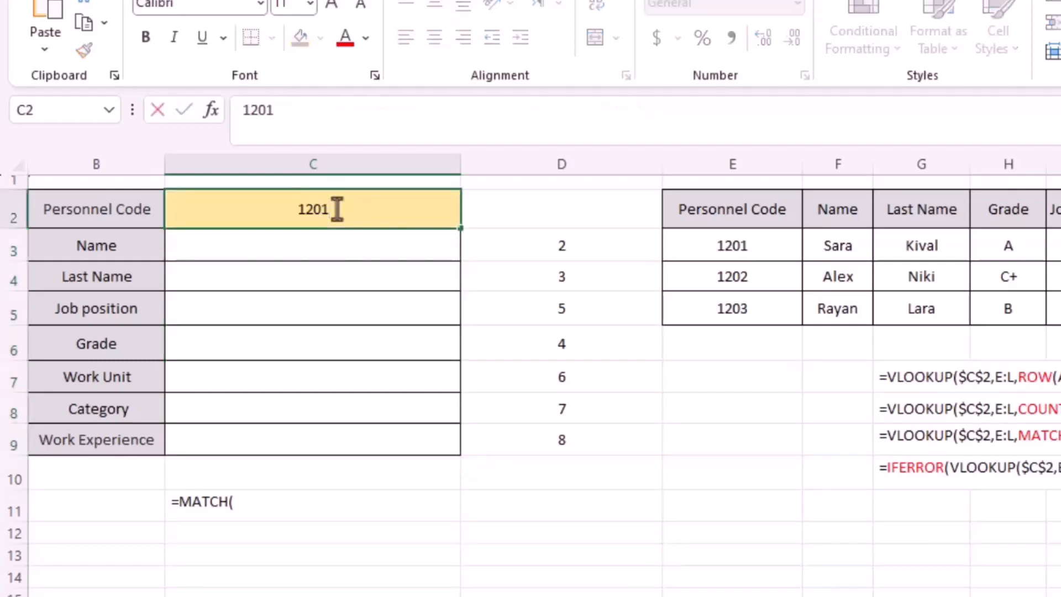
pyautogui.press('Return')
pyautogui.doubleClick(337, 209)
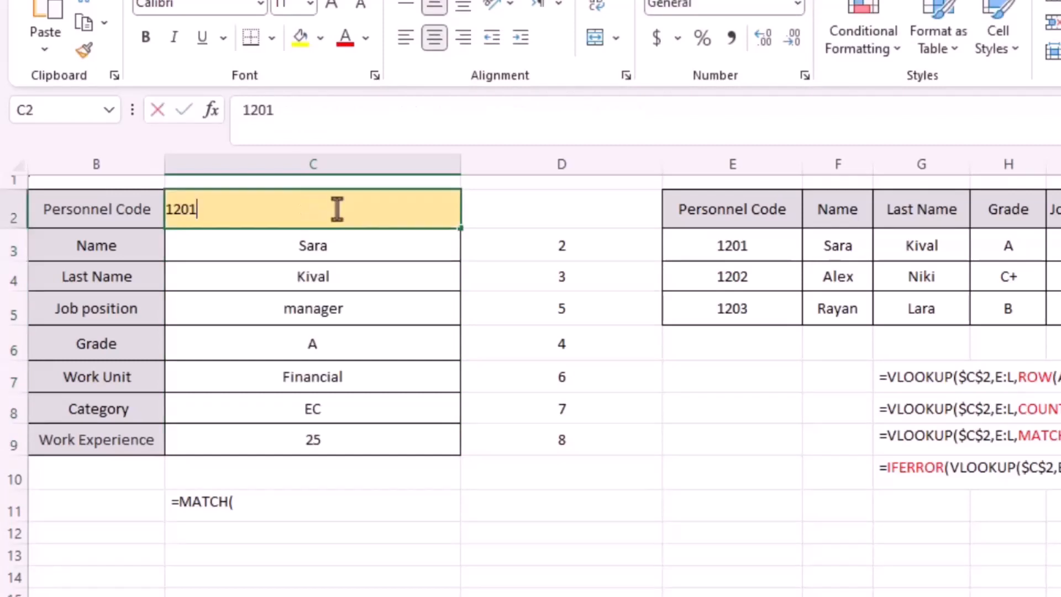
pyautogui.press('BackSpace')
pyautogui.write('2')
pyautogui.press('Return')
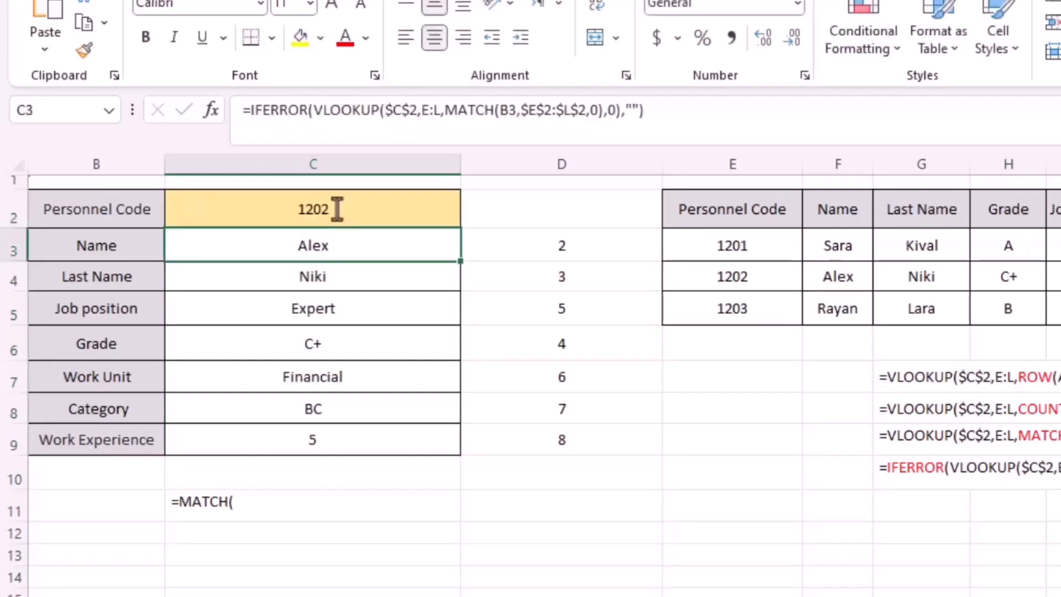
# Test the lookup form by changing the personnel code in C2 to the staff table's third code.
pyautogui.click(337, 209)
pyautogui.doubleClick(337, 209)
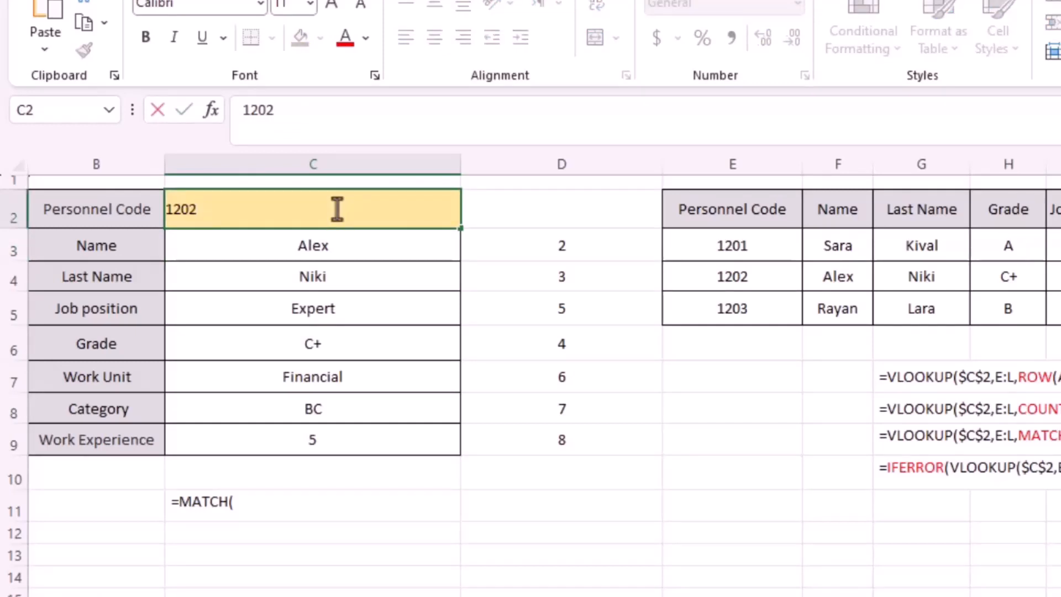
pyautogui.press('BackSpace')
pyautogui.write('3')
pyautogui.press('Return')
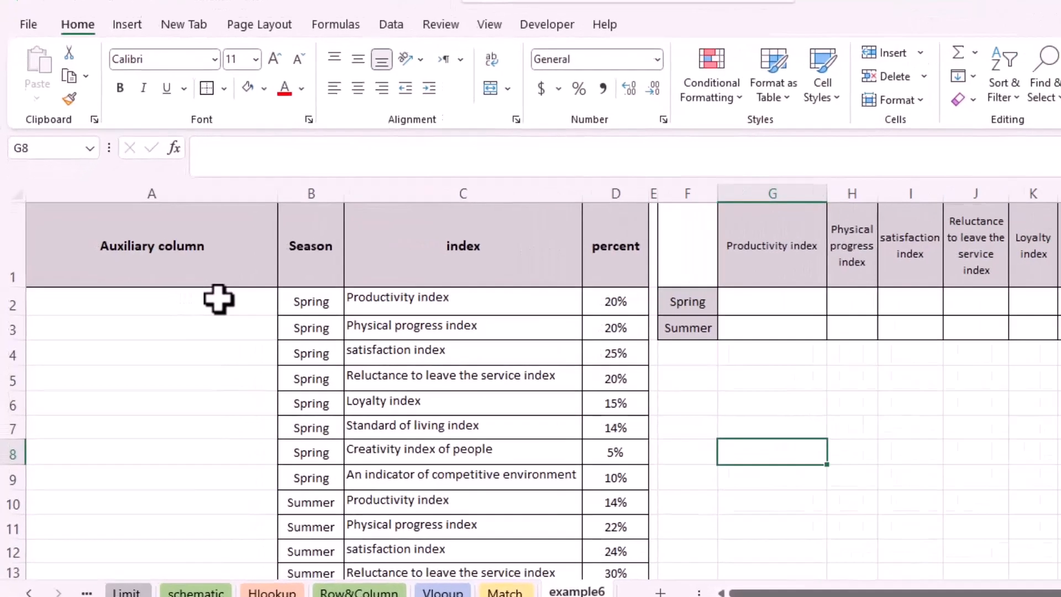
# In A2 of the example6 sheet's auxiliary column, join the season and index with the formula =B2&C2.
pyautogui.click(186, 299)
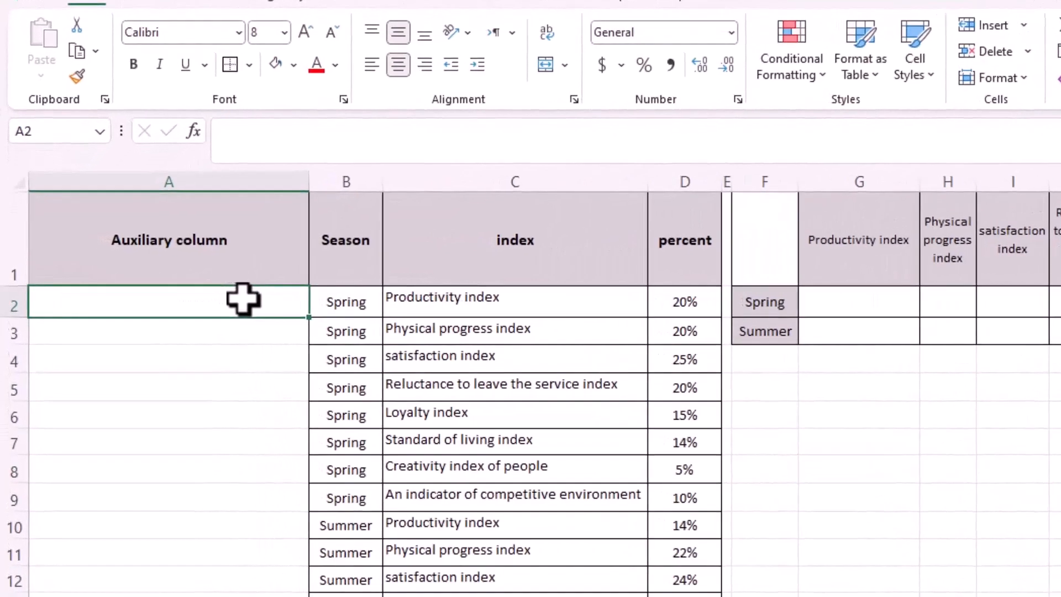
pyautogui.write('=')
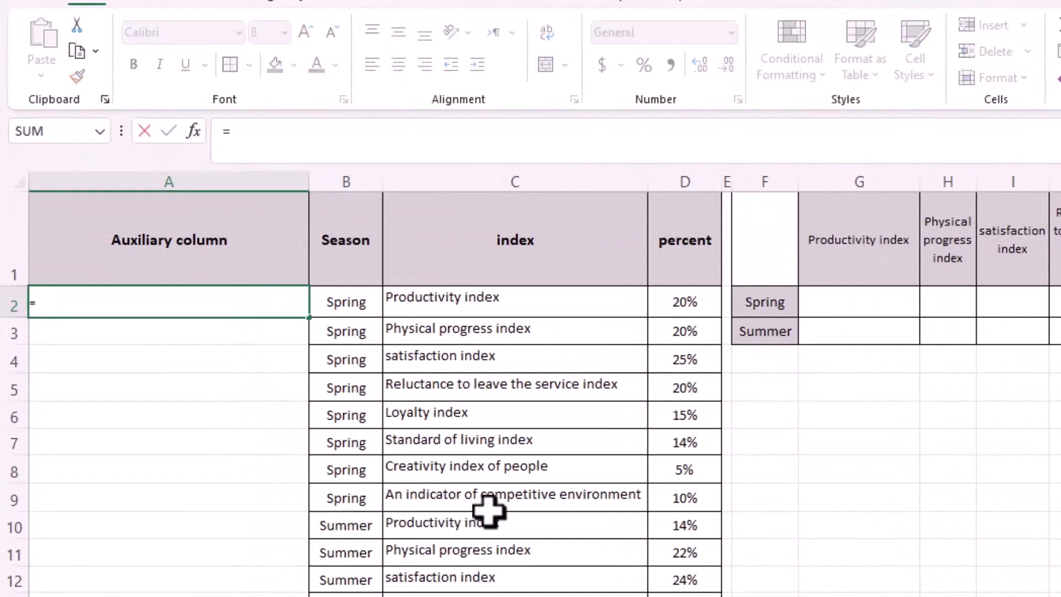
pyautogui.click(359, 302)
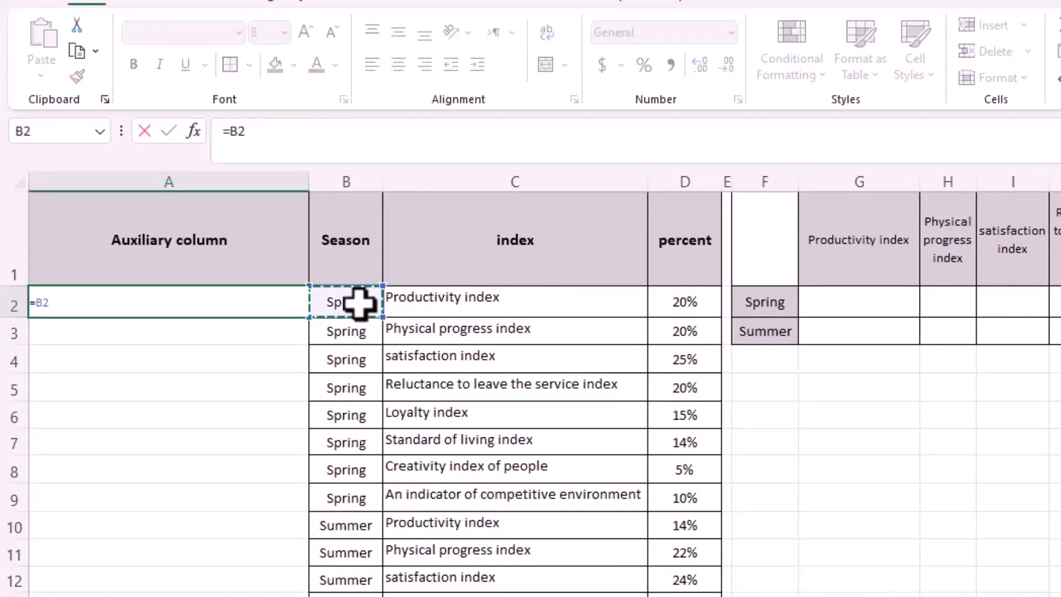
pyautogui.write('&')
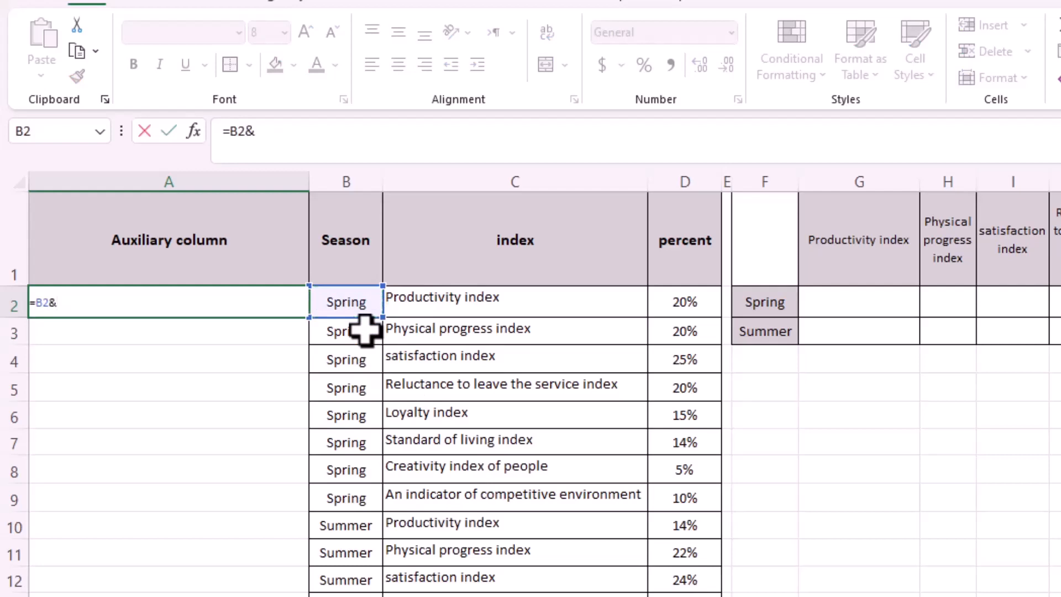
pyautogui.click(423, 303)
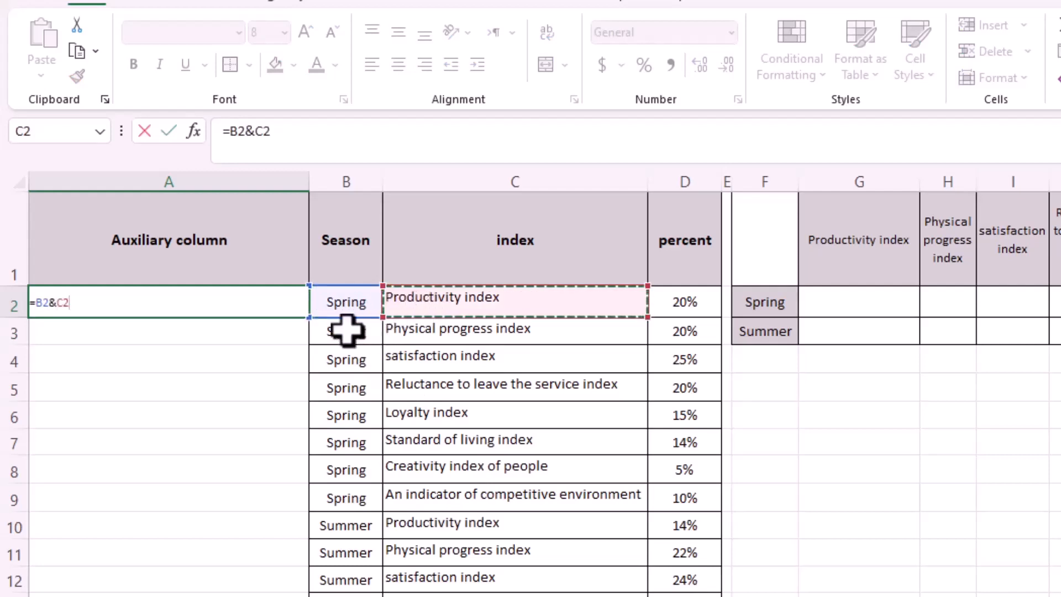
pyautogui.press('Return')
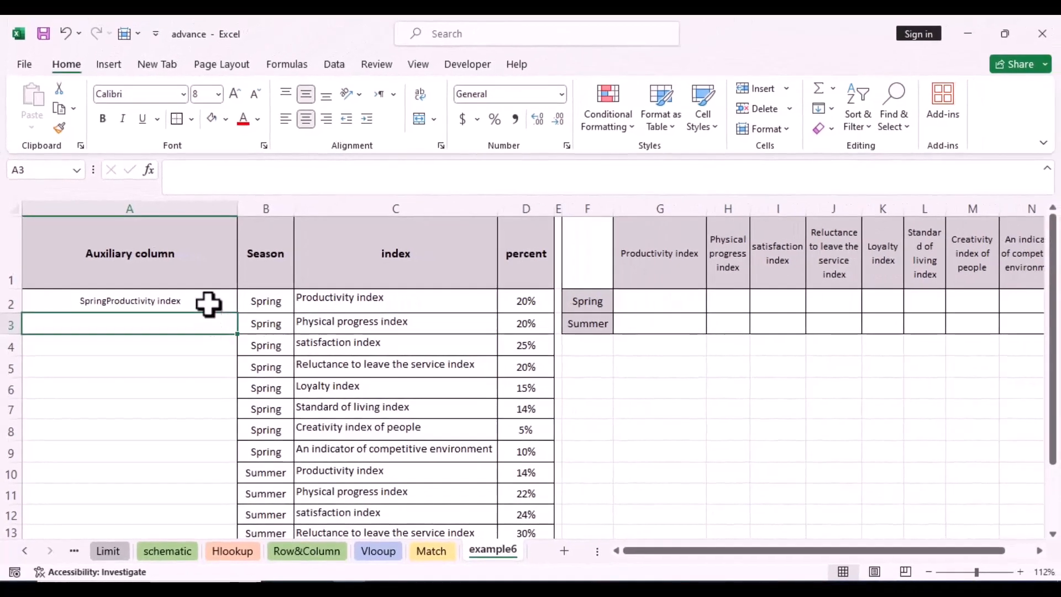
# Fill the auxiliary column formula from A2 down to A17.
pyautogui.click(219, 304)
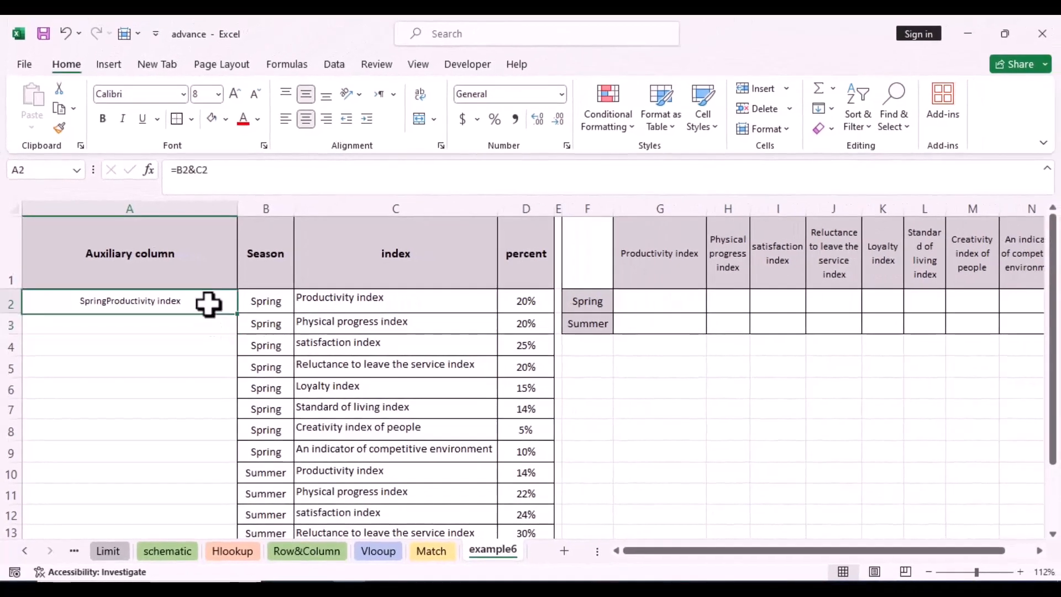
pyautogui.moveTo(239, 316); pyautogui.dragTo(229, 514)
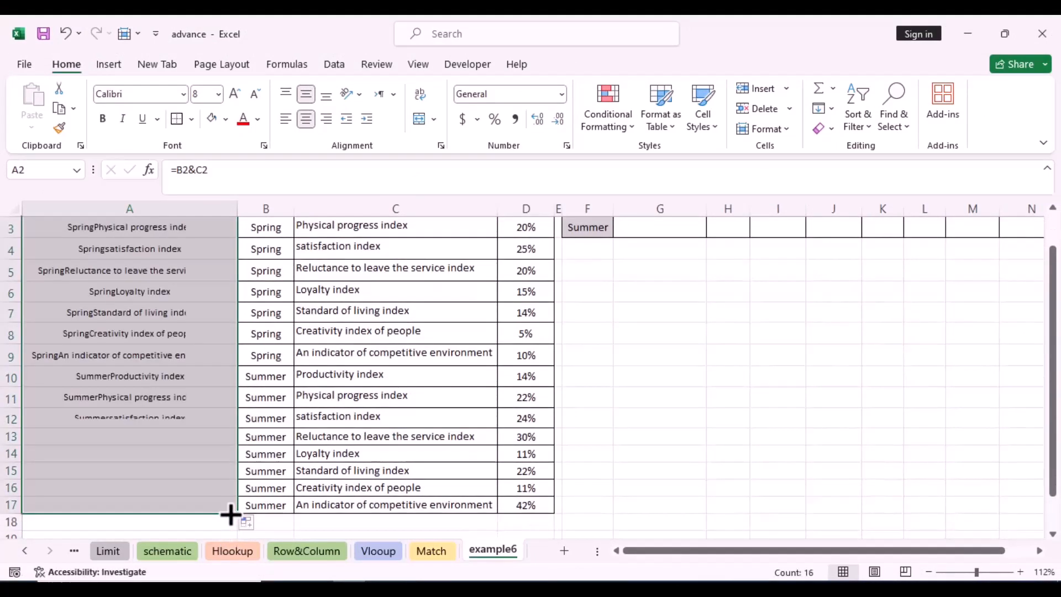
pyautogui.moveTo(1053, 401); pyautogui.dragTo(1054, 379)
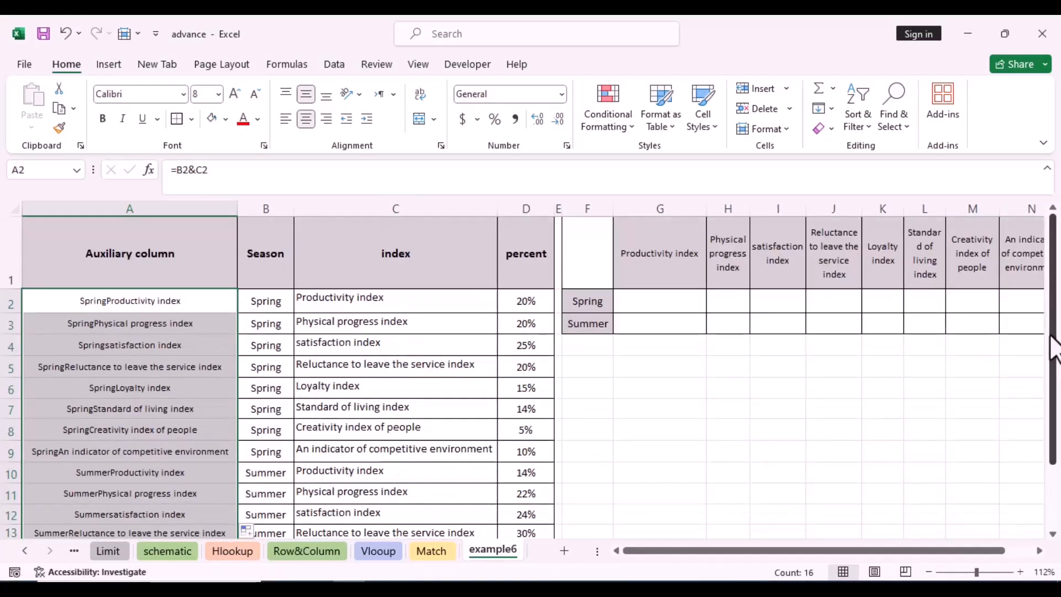
# Widen column G and begin a VLOOKUP formula in G2 with F2&G1 as the lookup value.
pyautogui.moveTo(704, 208); pyautogui.dragTo(828, 205)
pyautogui.click(575, 300)
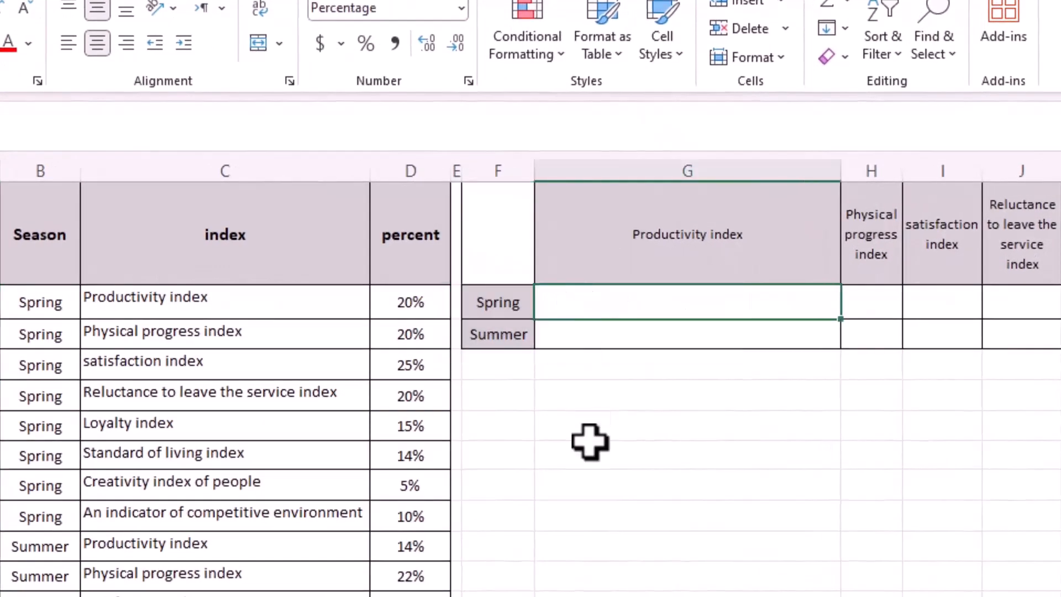
pyautogui.write('=vl')
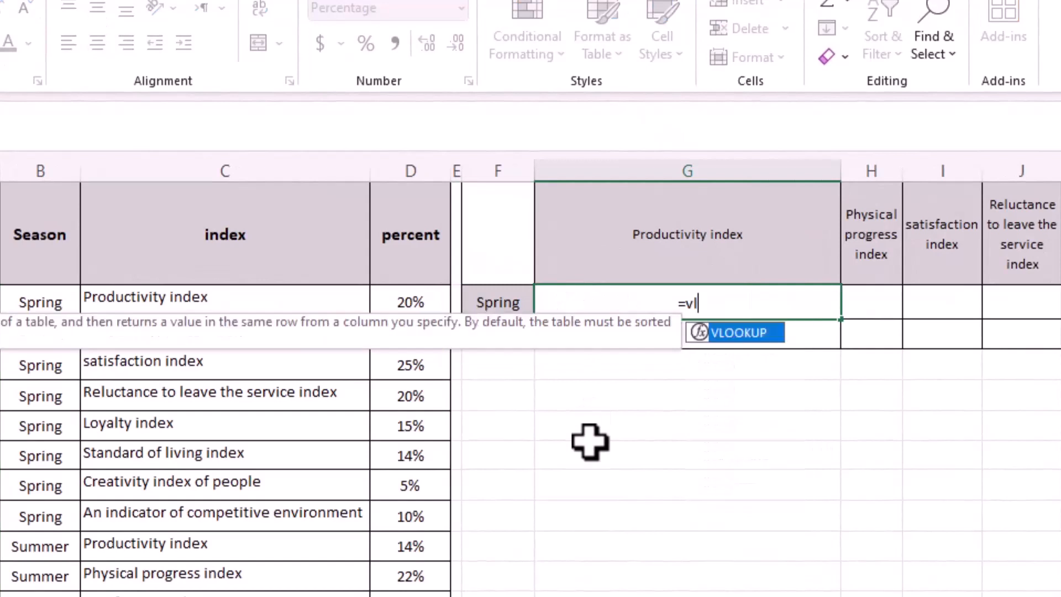
pyautogui.doubleClick(734, 333)
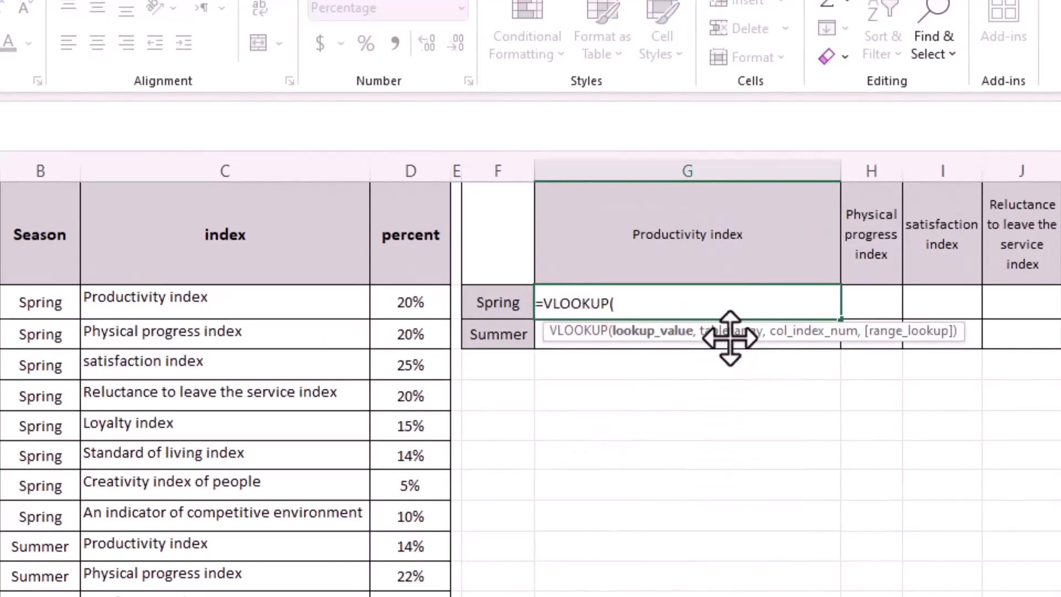
pyautogui.click(500, 300)
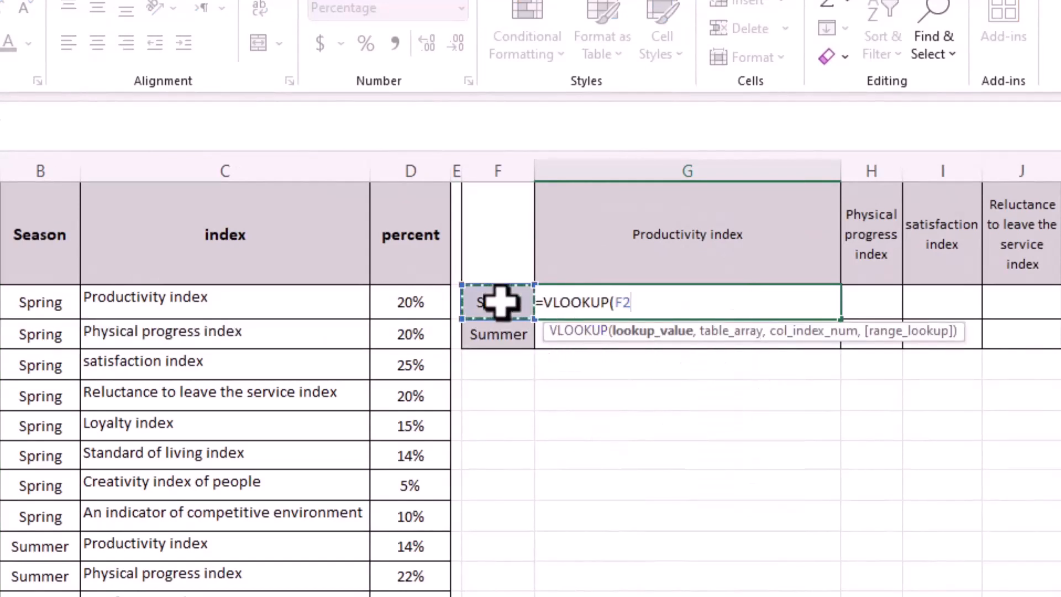
pyautogui.write('&')
pyautogui.click(654, 228)
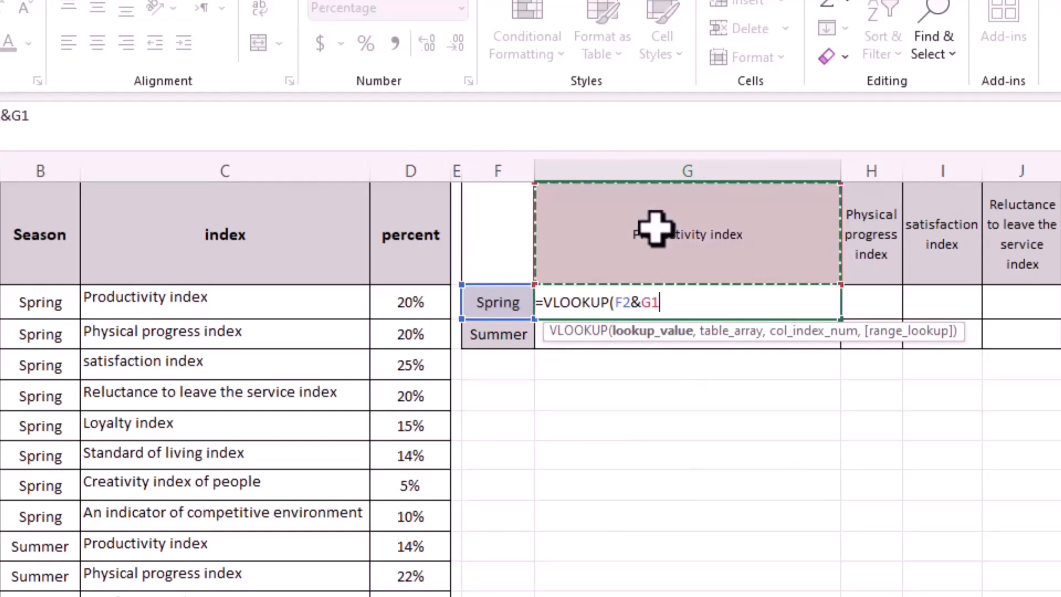
pyautogui.write(',')
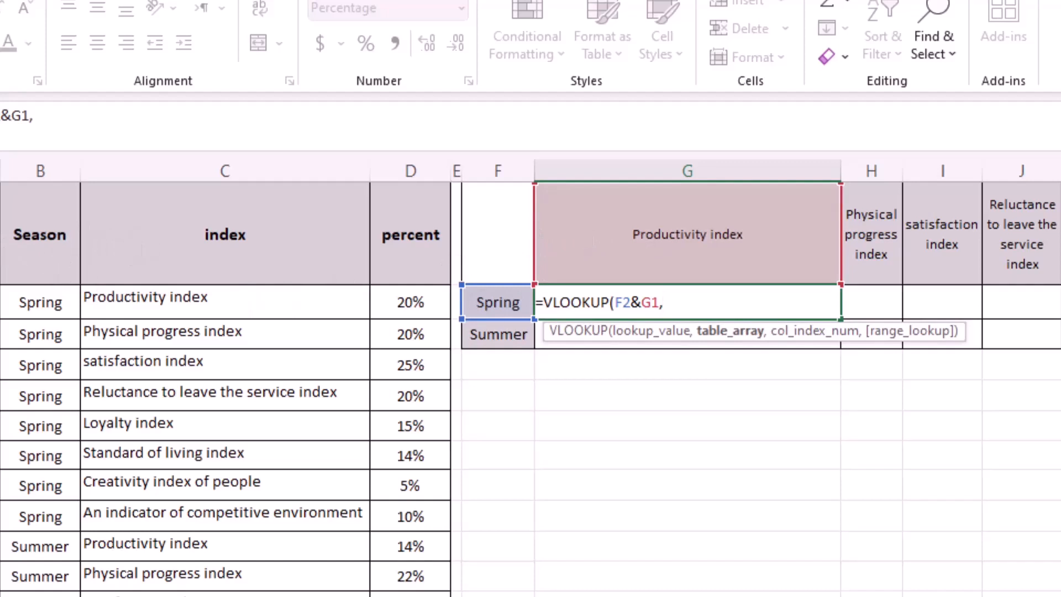
# Complete G2's VLOOKUP with columns A:D as the table array, column index 4 and 0 for an exact match.
pyautogui.moveTo(1, 171); pyautogui.dragTo(400, 180)
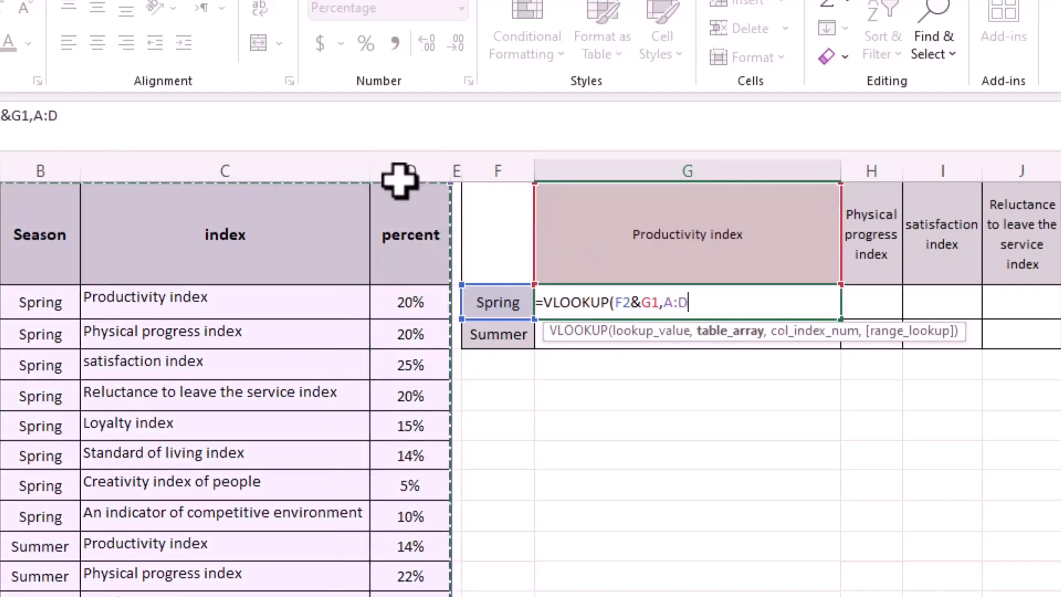
pyautogui.write(',')
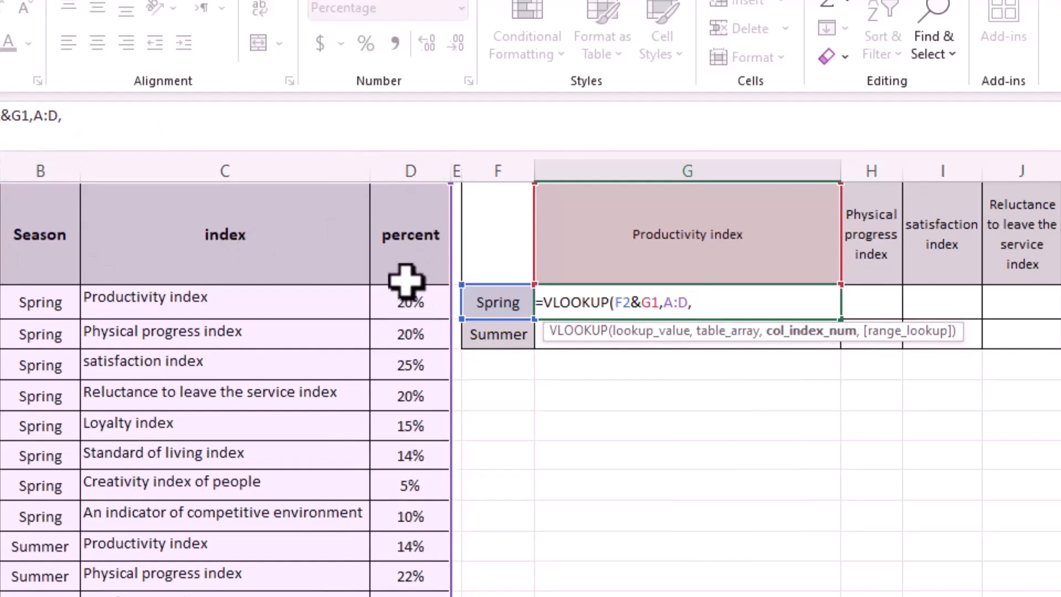
pyautogui.write('4,')
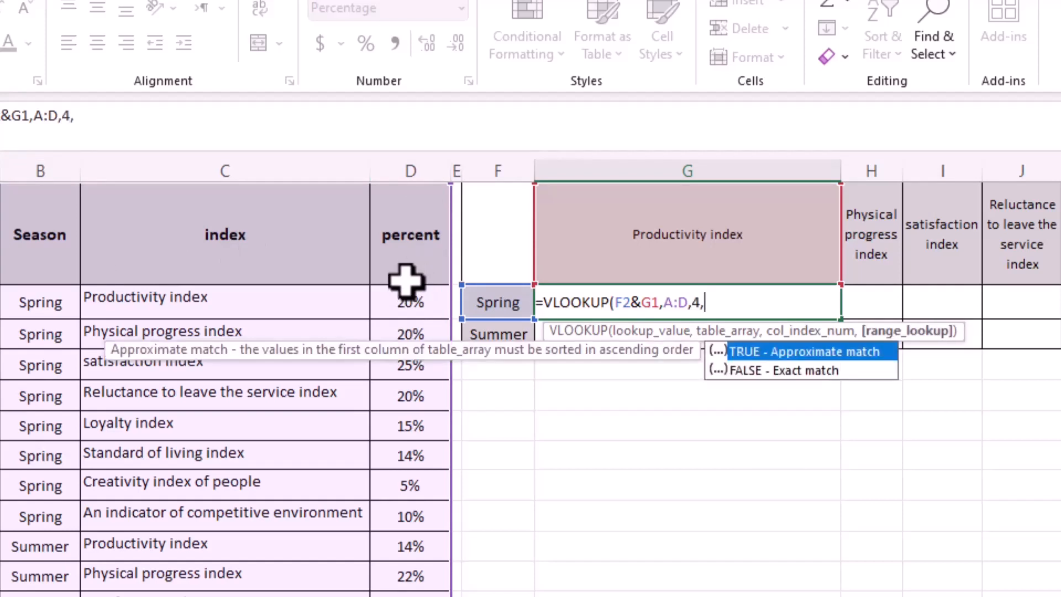
pyautogui.write('0)')
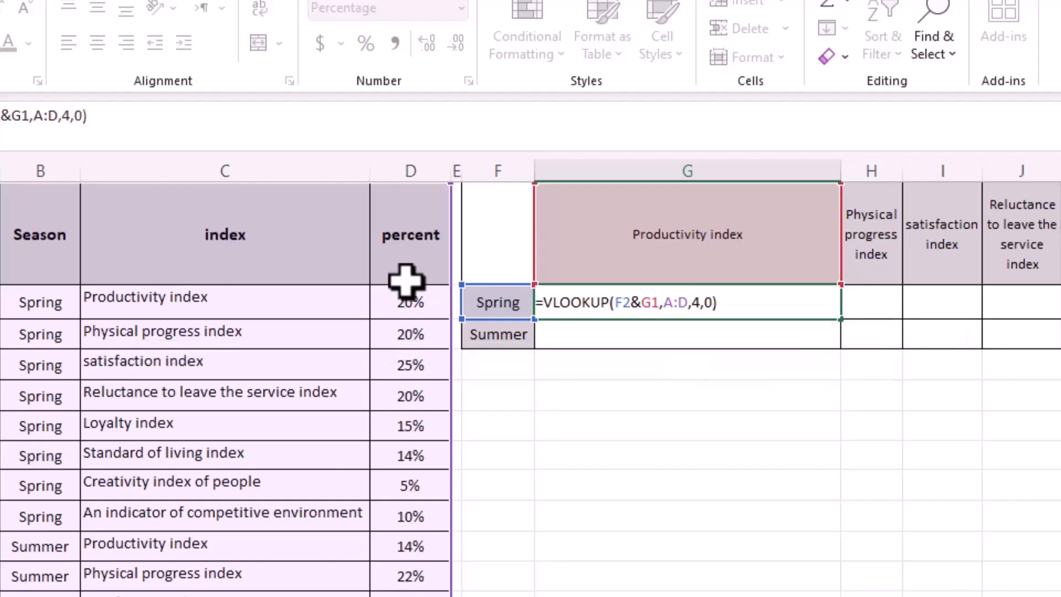
pyautogui.press('Return')
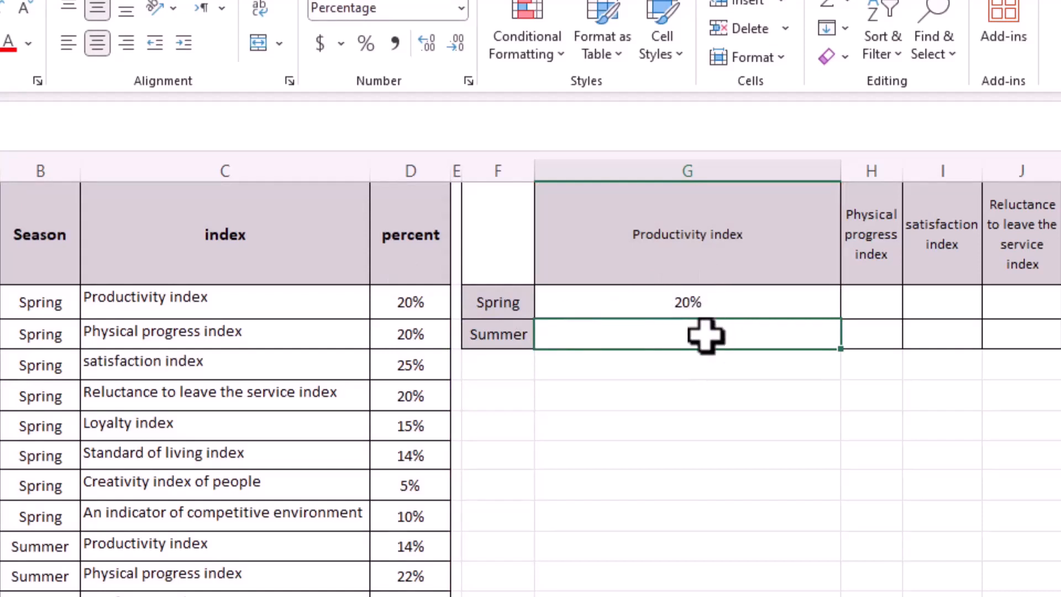
# Lock the references in G2's formula with dollar signs so it reads =VLOOKUP($F2&G$1,$A:$D,4,0).
pyautogui.doubleClick(718, 307)
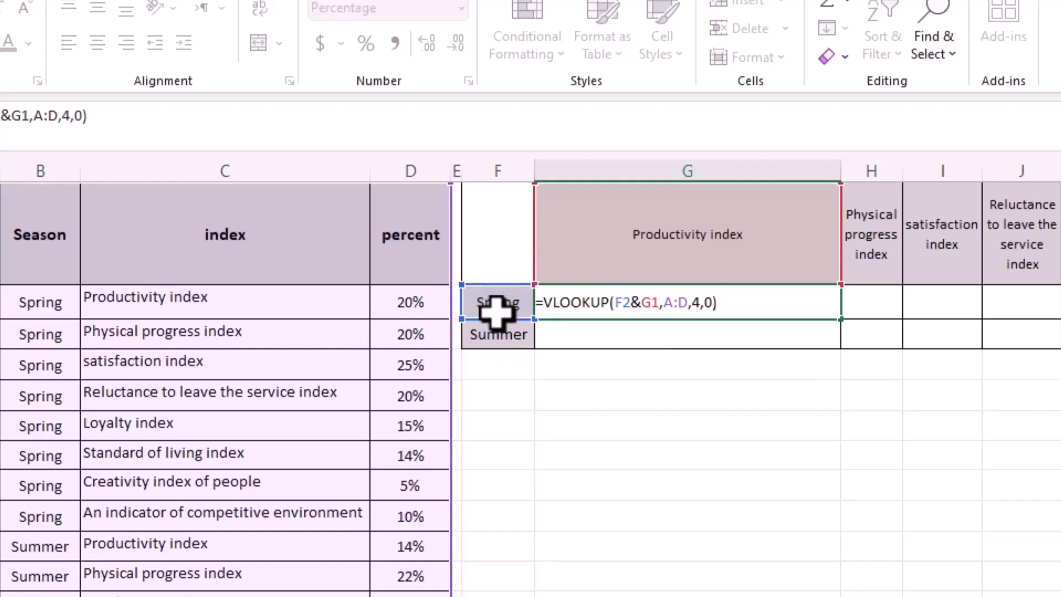
pyautogui.click(615, 303)
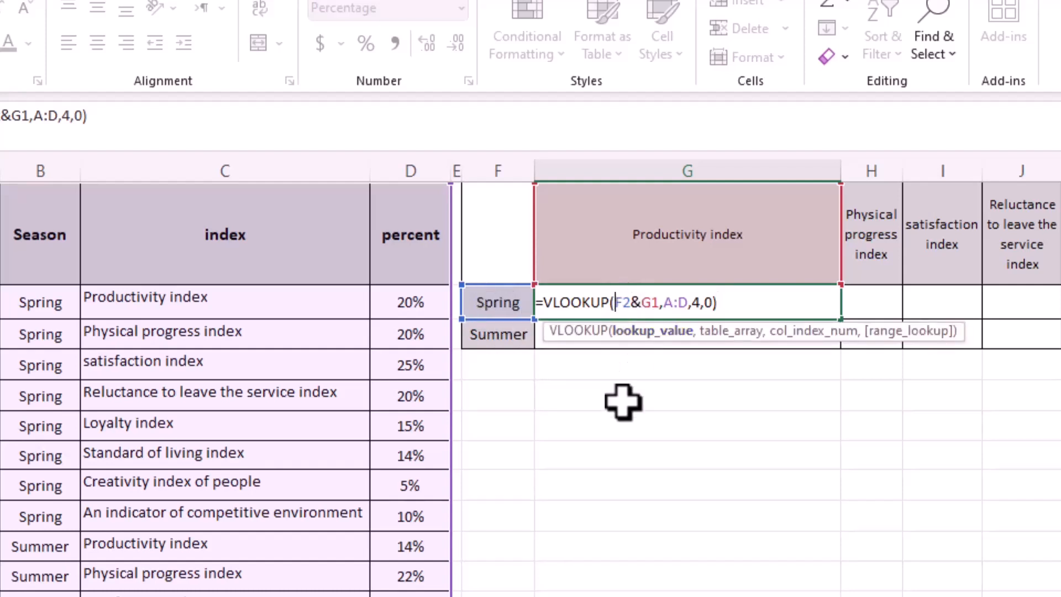
pyautogui.write('$')
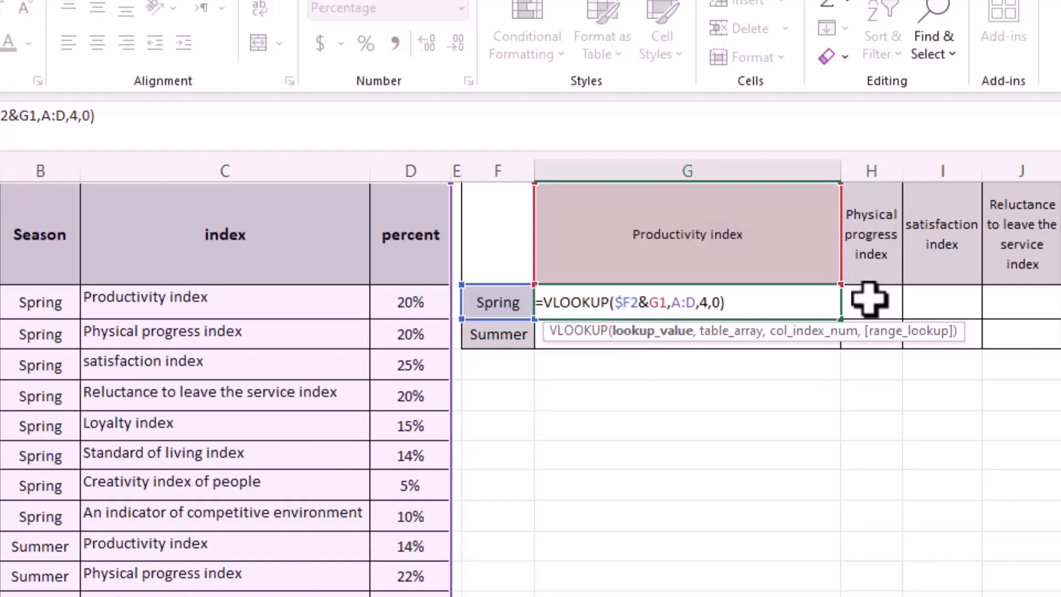
pyautogui.press('Right')
pyautogui.write('$')
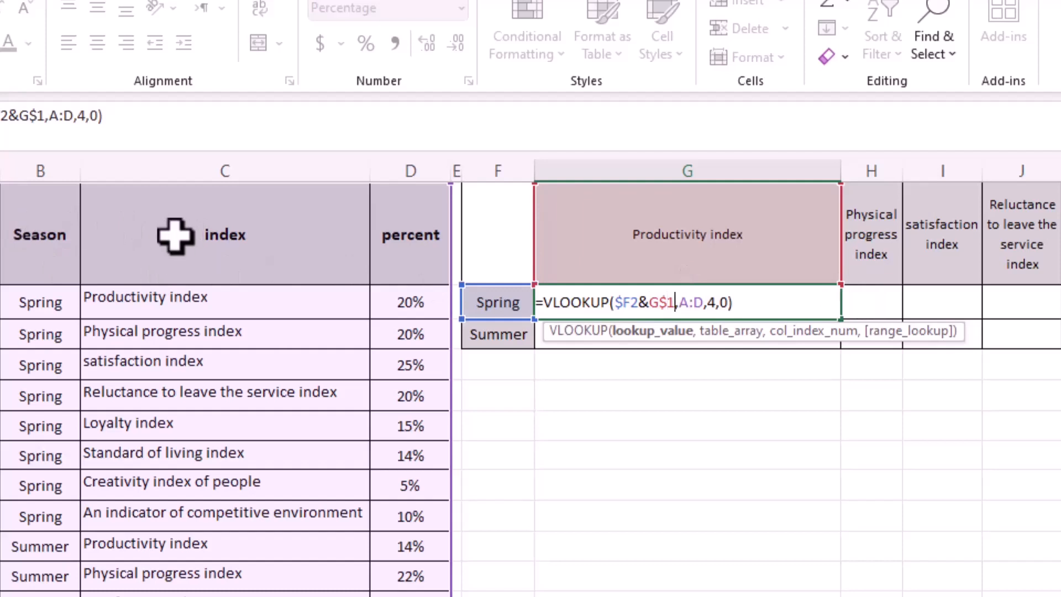
pyautogui.press('Right')
pyautogui.write('$')
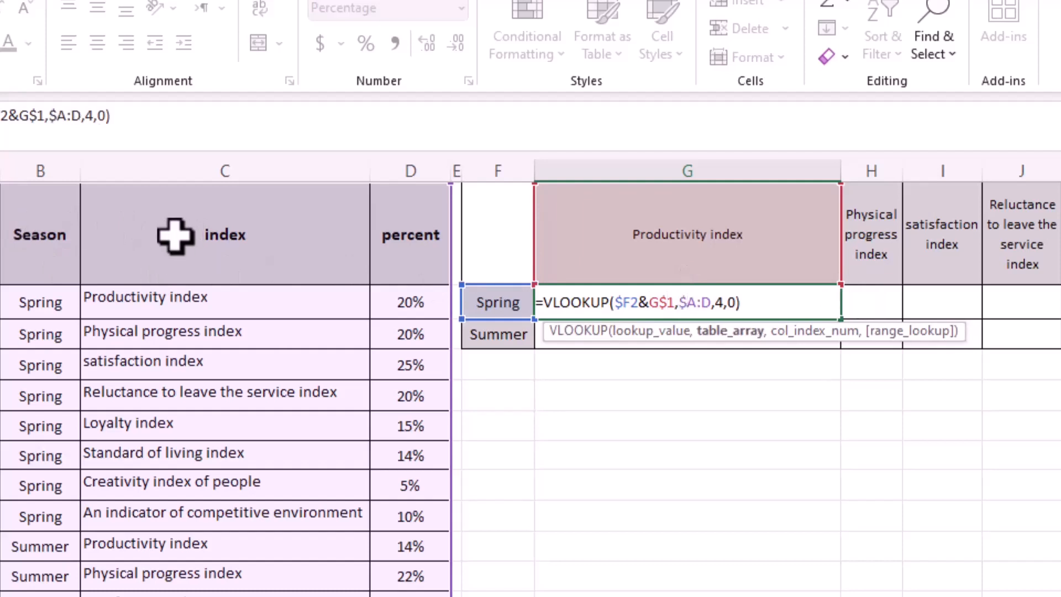
pyautogui.press('Right')
pyautogui.press('Right')
pyautogui.write('$')
pyautogui.press('Return')
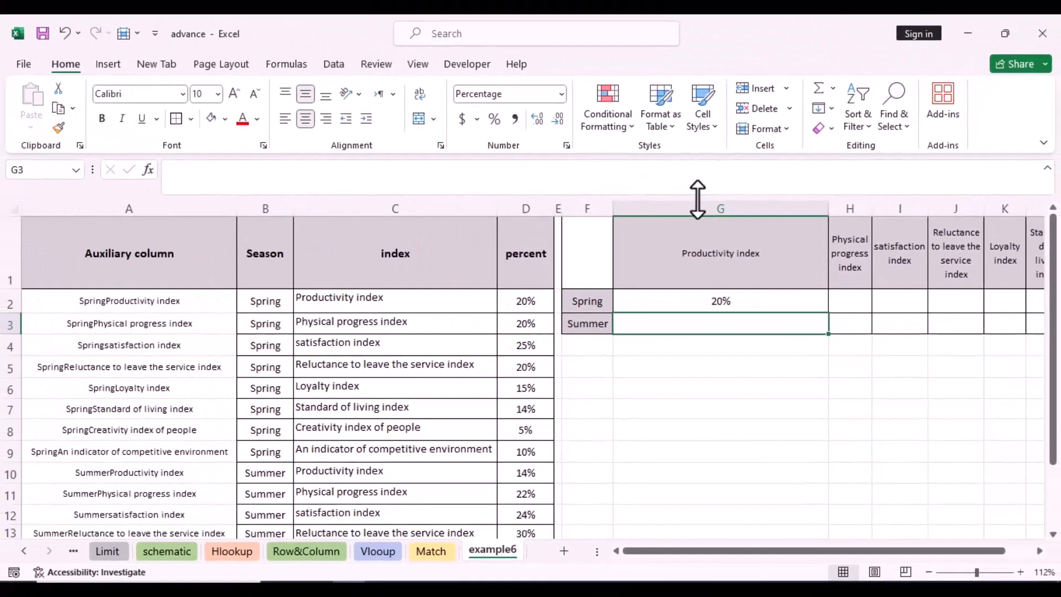
# Narrow column G and fill G2's formula down to row 3 and across to column N.
pyautogui.moveTo(839, 175); pyautogui.dragTo(833, 174)
pyautogui.moveTo(823, 211); pyautogui.dragTo(684, 211)
pyautogui.click(669, 305)
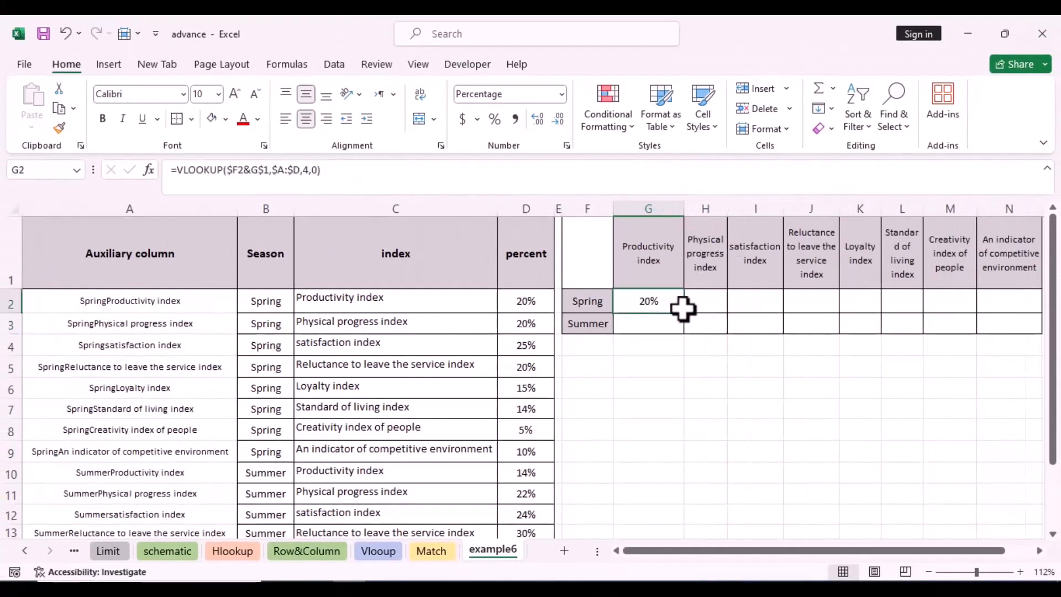
pyautogui.doubleClick(684, 331)
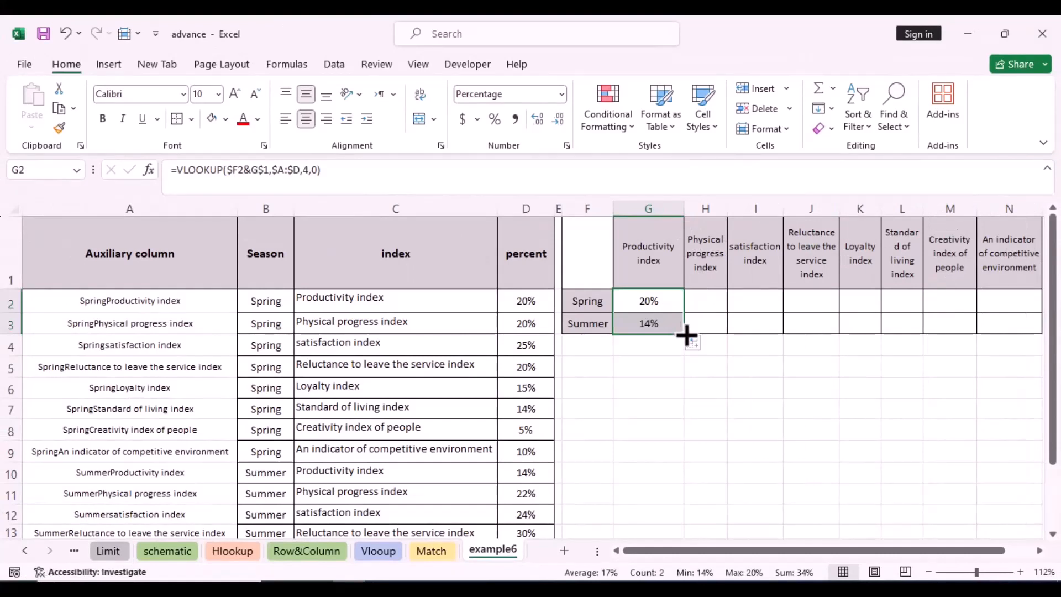
pyautogui.moveTo(684, 334); pyautogui.dragTo(1032, 333)
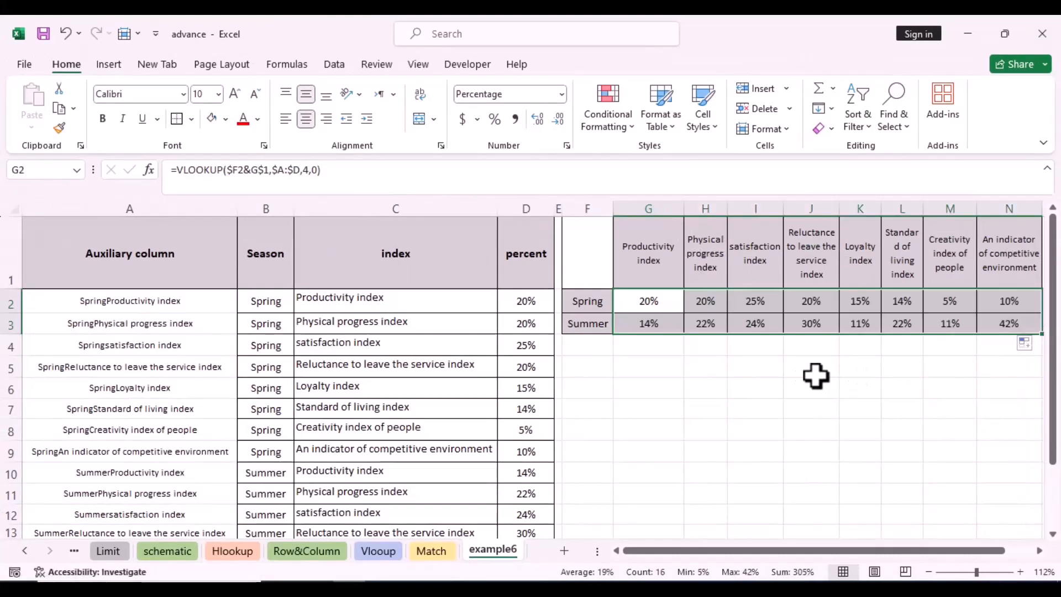